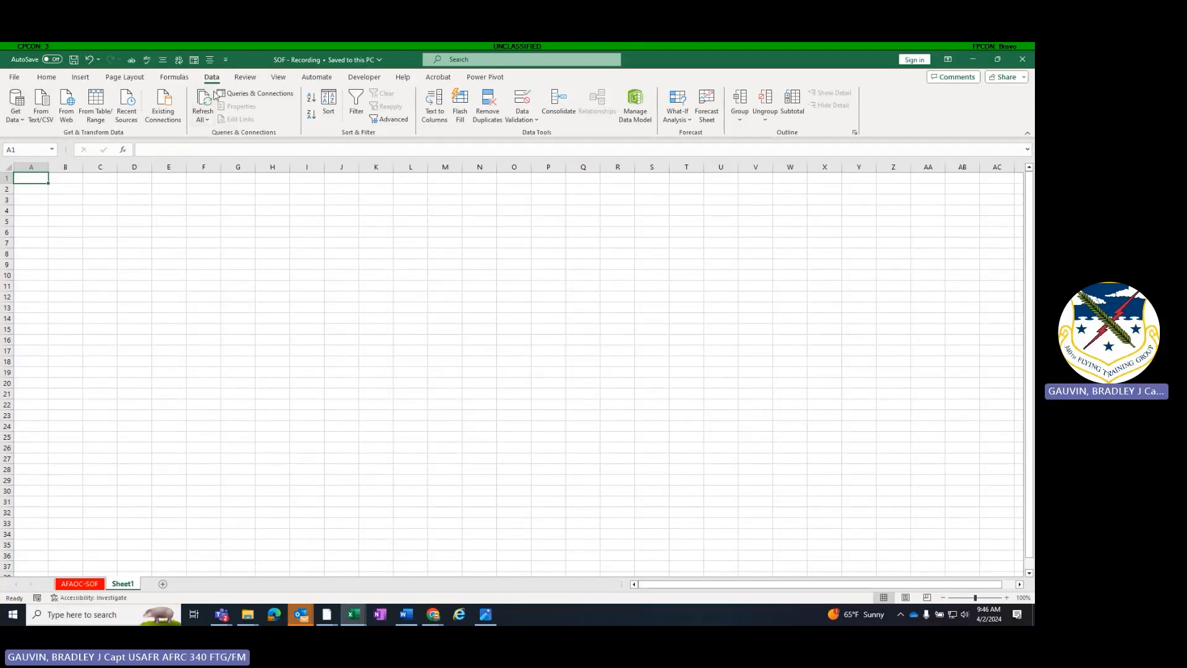
Step: Import the PBAS - FSR-34 CSV file as external data from the Data-413 FTG folder
{"action": "left_click", "coordinate": [15, 110]}
{"action": "mouse_move", "coordinate": [37, 136]}
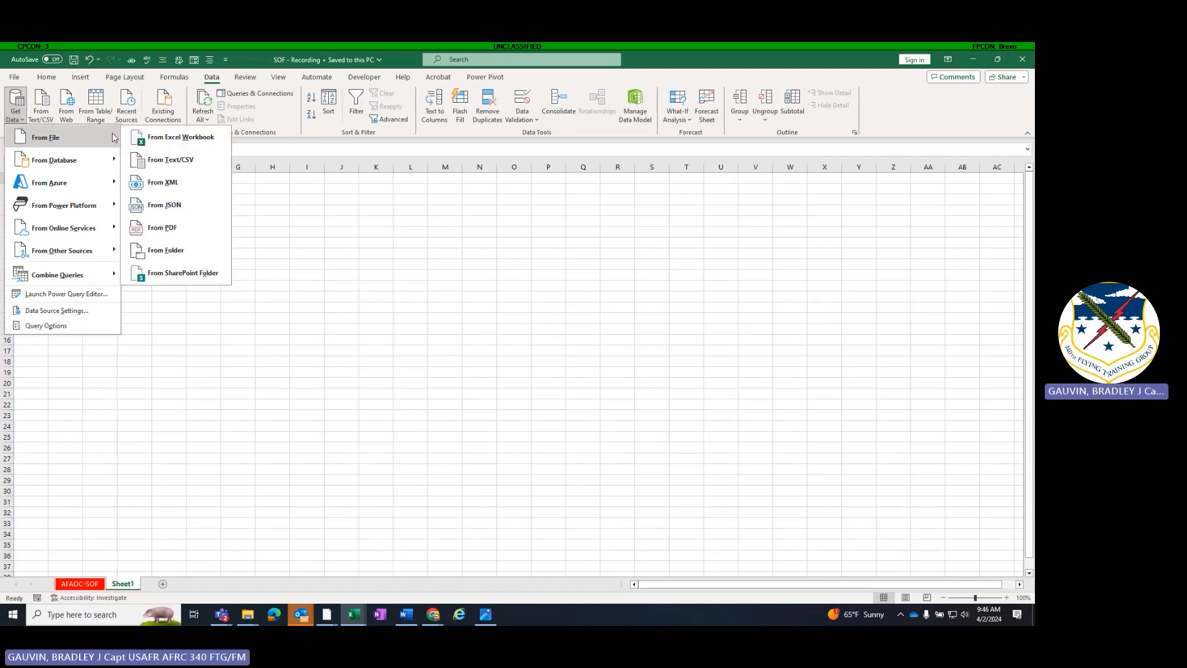
{"action": "left_click", "coordinate": [195, 162]}
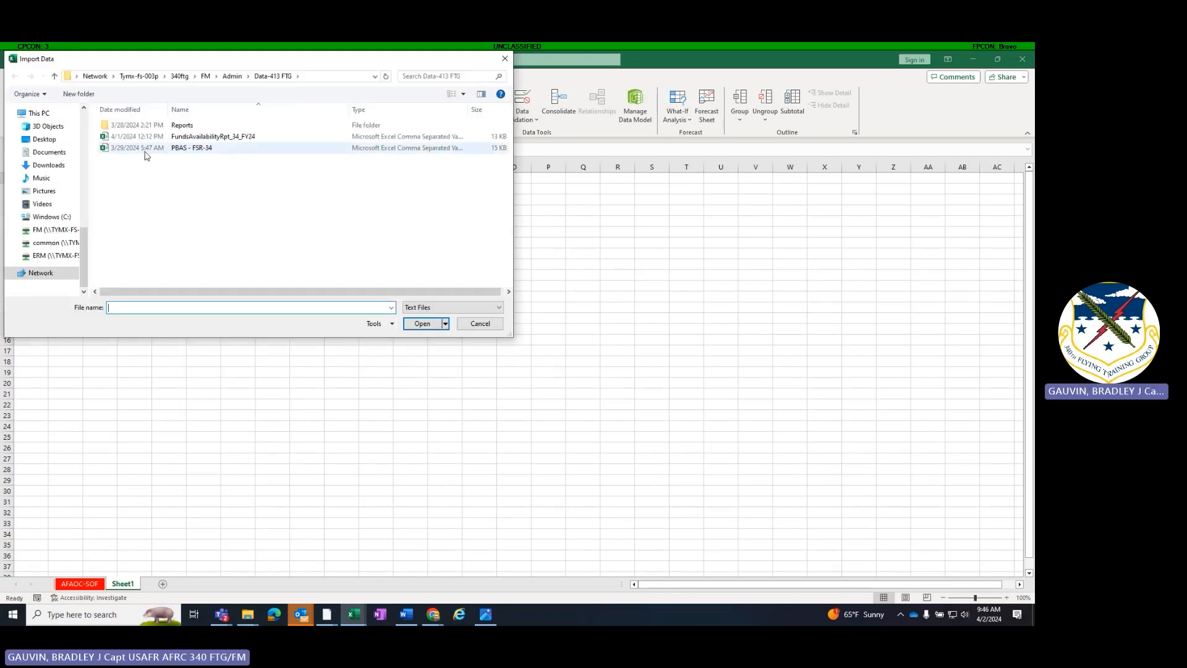
{"action": "left_click", "coordinate": [199, 148]}
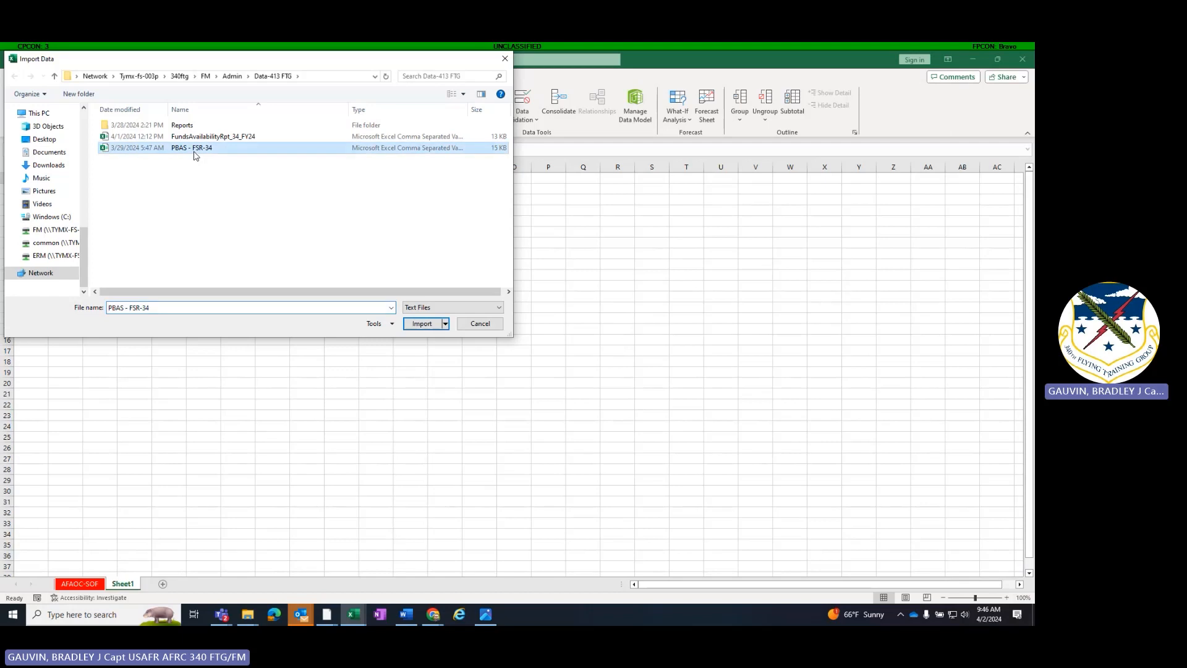
{"action": "left_click", "coordinate": [429, 328]}
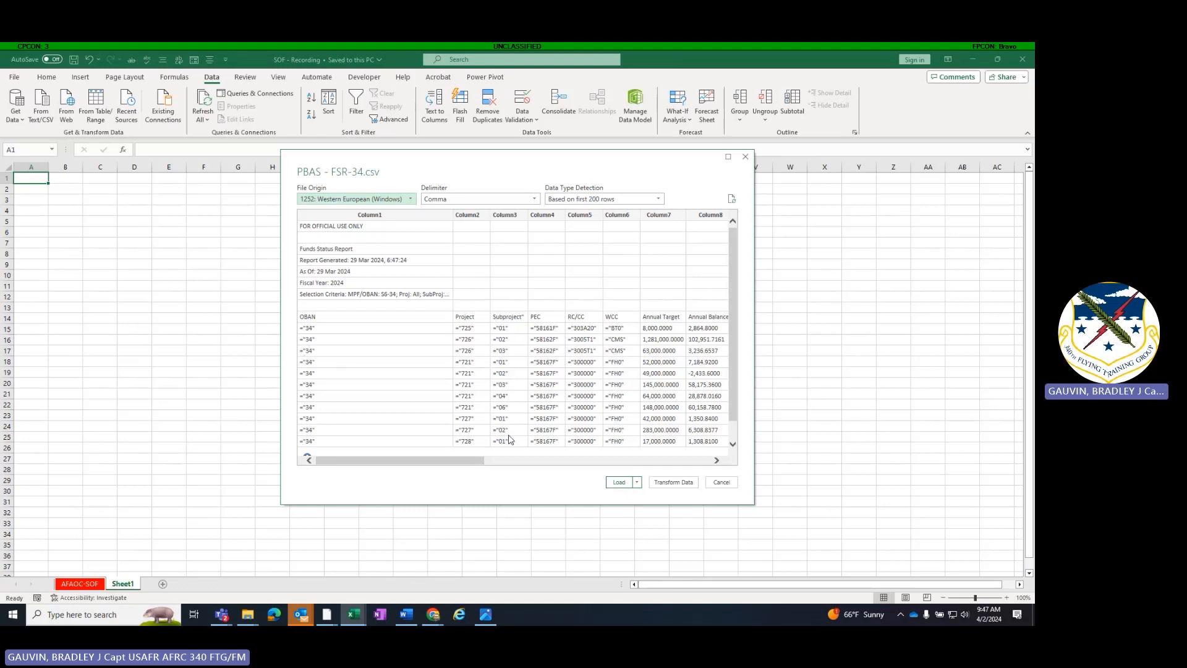
Step: Review the CSV import preview and open the data for transformation in a maximized Power Query Editor
{"action": "left_click_drag", "start_coordinate": [480, 461], "coordinate": [449, 457]}
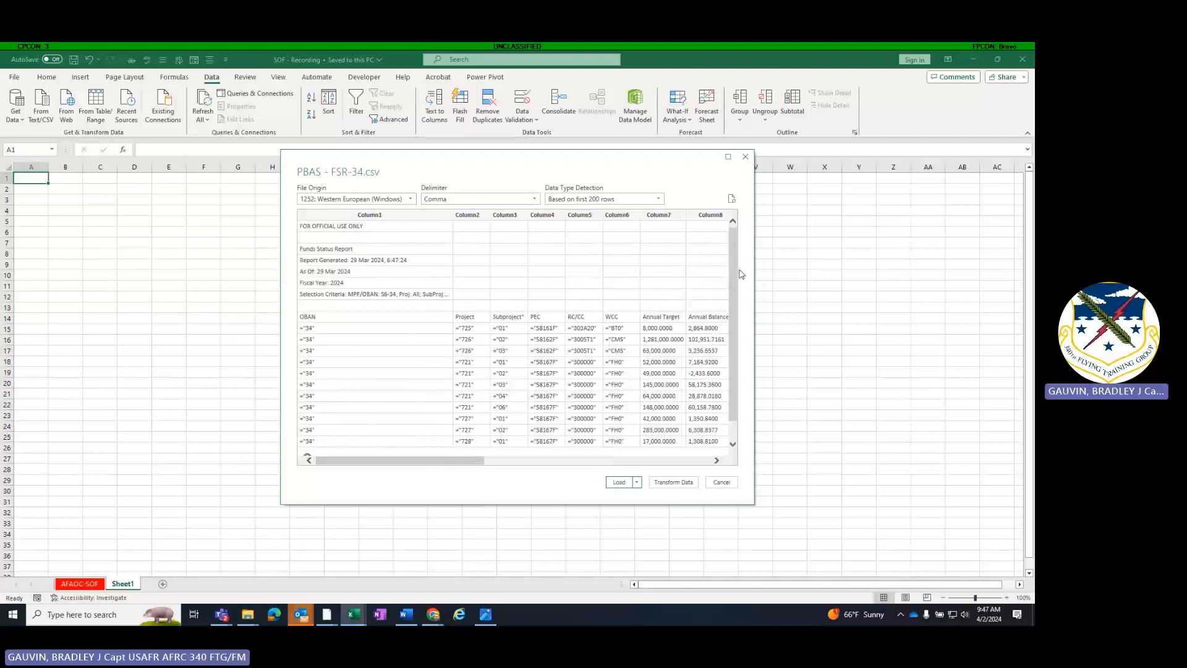
{"action": "scroll", "coordinate": [735, 275], "scroll_direction": "down", "scroll_amount": 2}
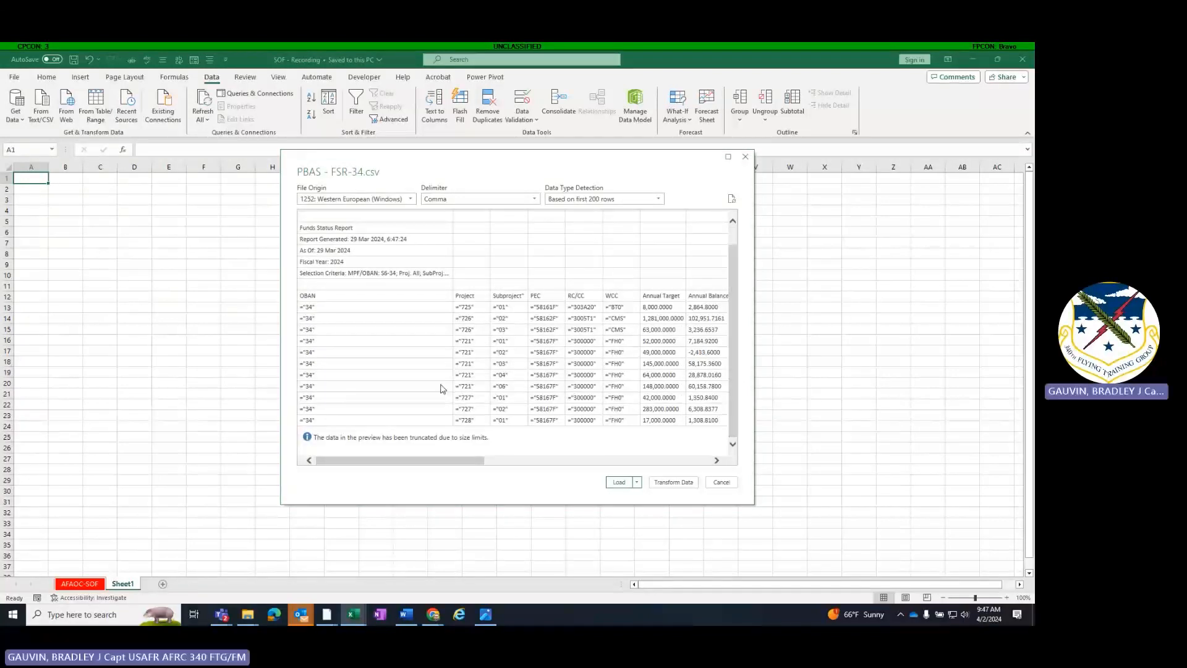
{"action": "left_click", "coordinate": [677, 483]}
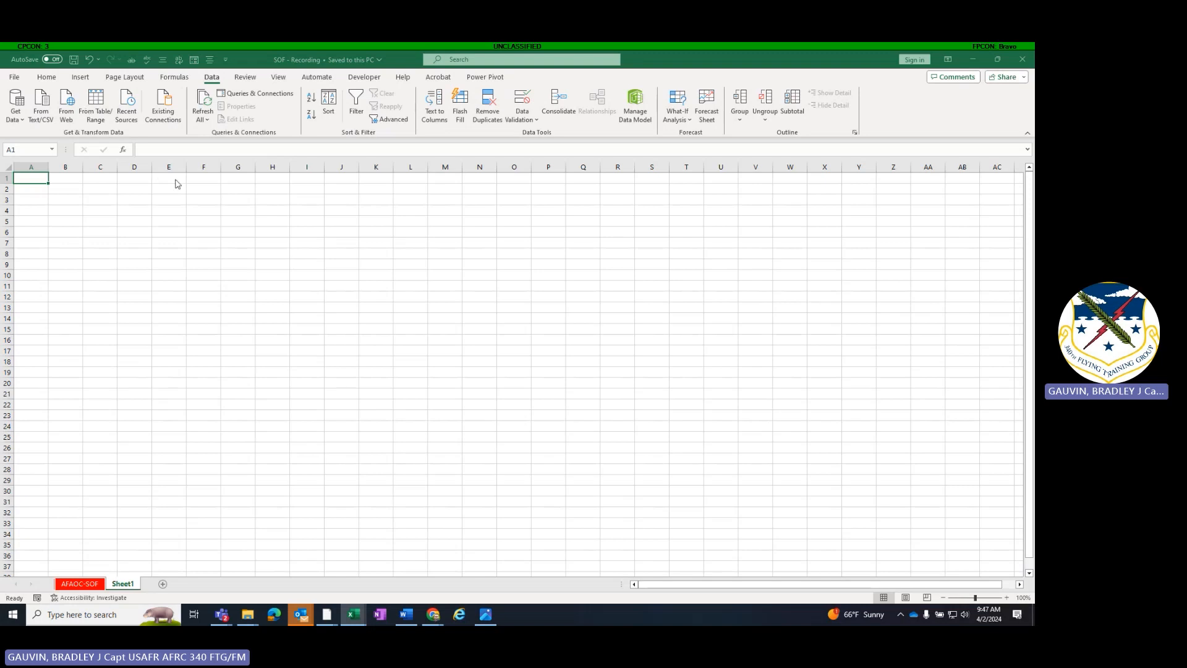
{"action": "left_click_drag", "start_coordinate": [0, 147], "coordinate": [562, 156]}
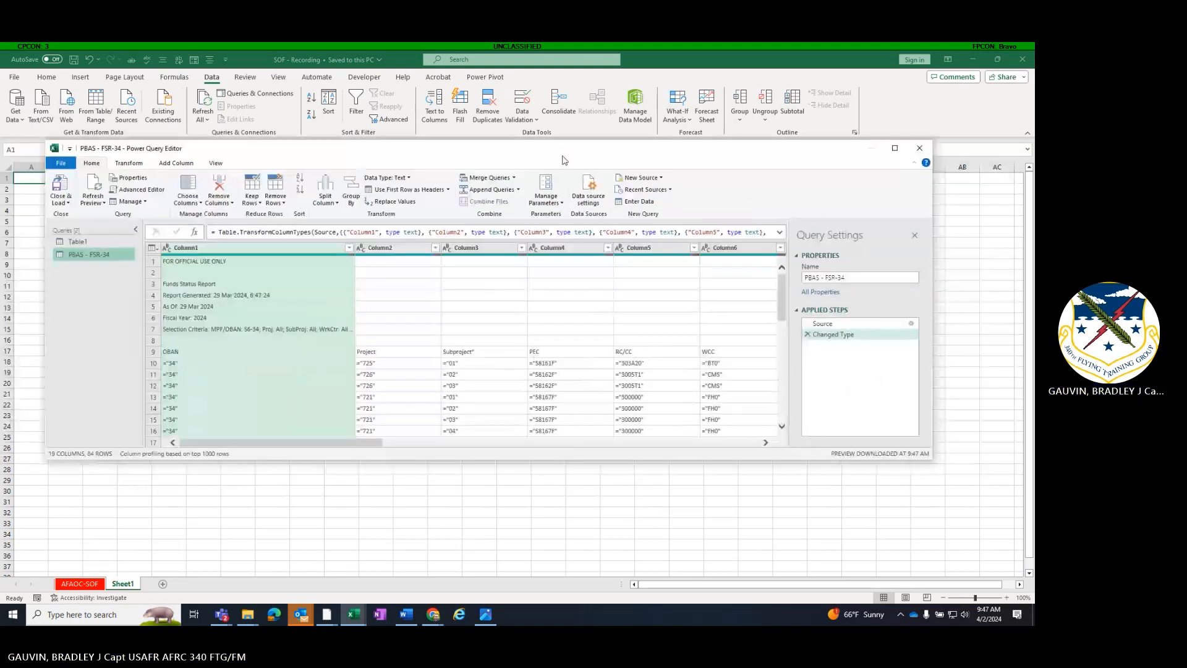
{"action": "left_click", "coordinate": [894, 149]}
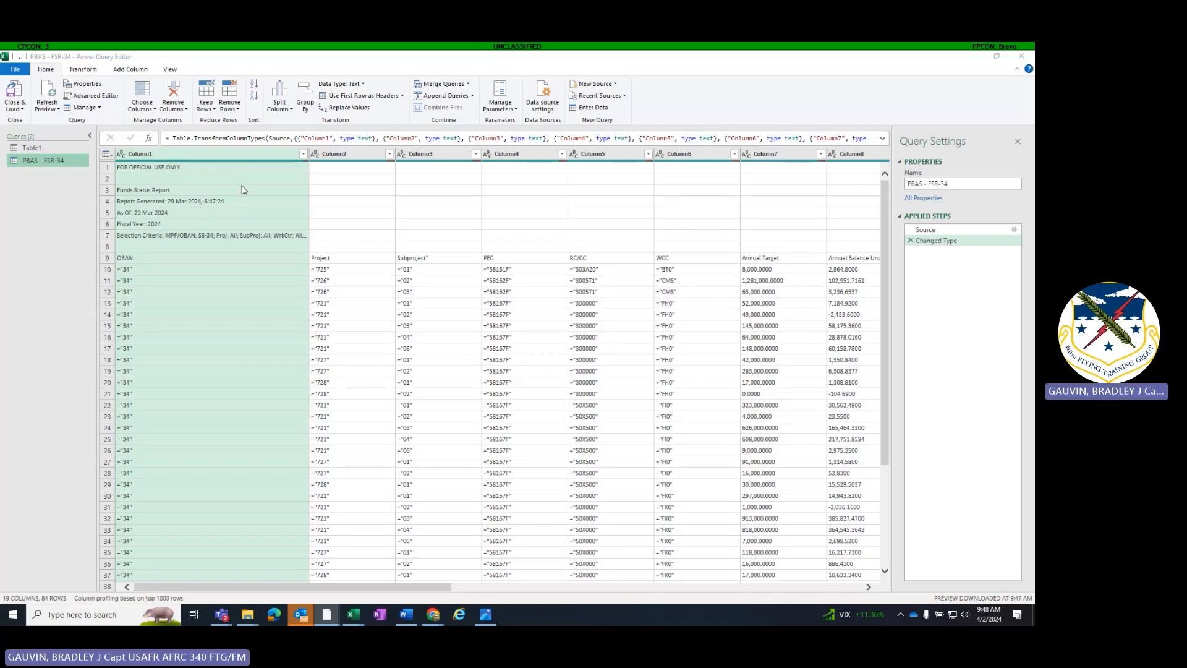
Step: Remove the top 3 rows from the PBAS - FSR-34 query
{"action": "left_click", "coordinate": [156, 168]}
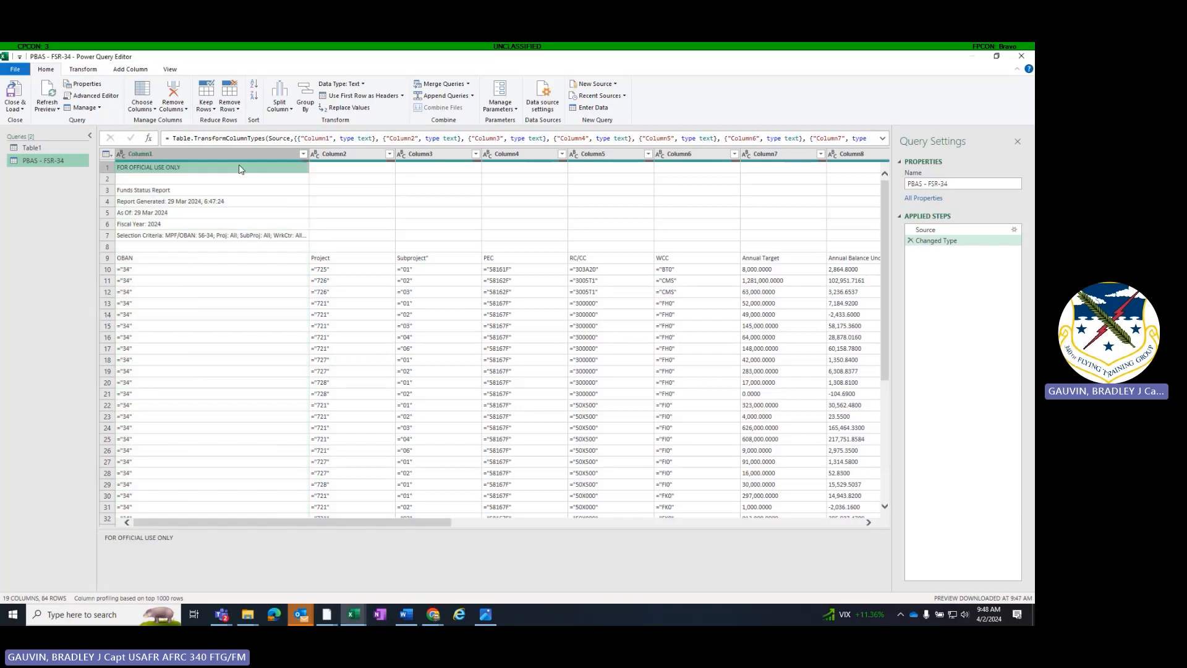
{"action": "left_click", "coordinate": [235, 110]}
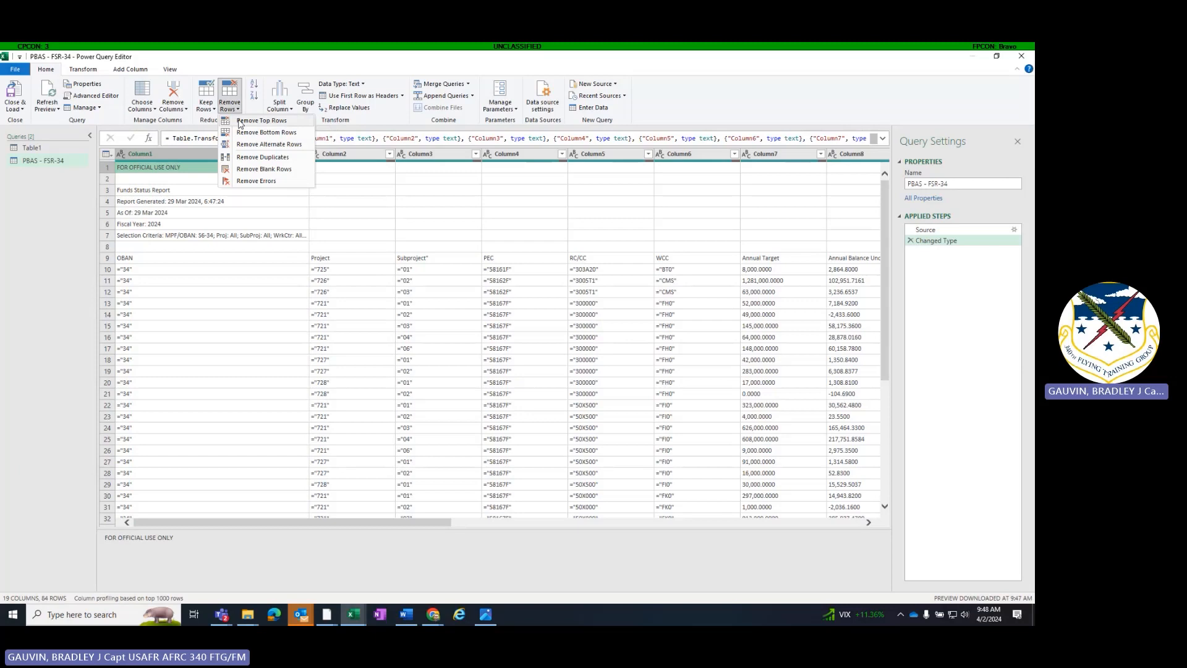
{"action": "left_click", "coordinate": [240, 121]}
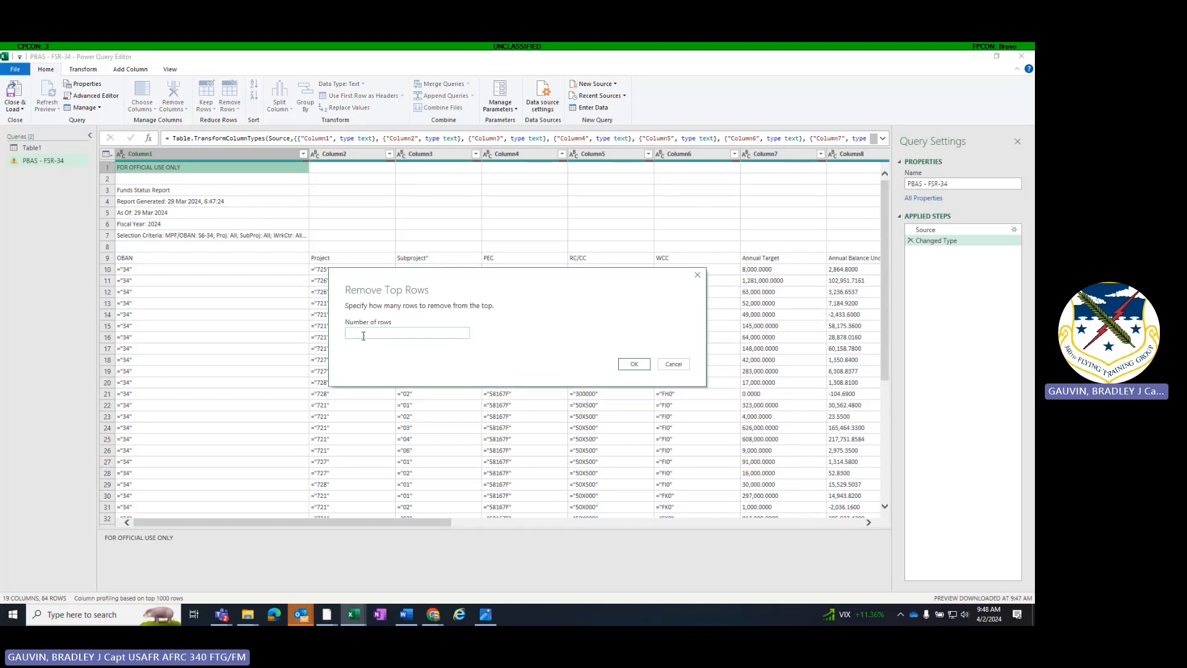
{"action": "left_click", "coordinate": [634, 364]}
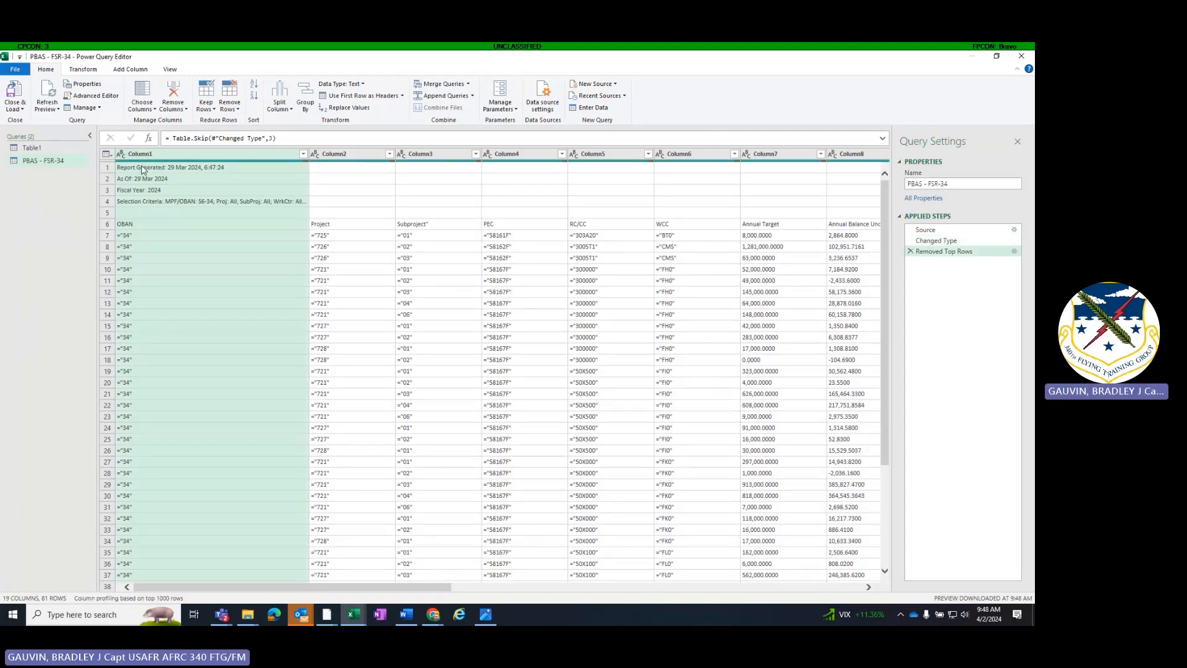
Step: Add a custom query step that extracts the report-generated text with the formula = Record.Field(#"Removed Top Rows"{0},"Column1")
{"action": "left_click", "coordinate": [178, 168]}
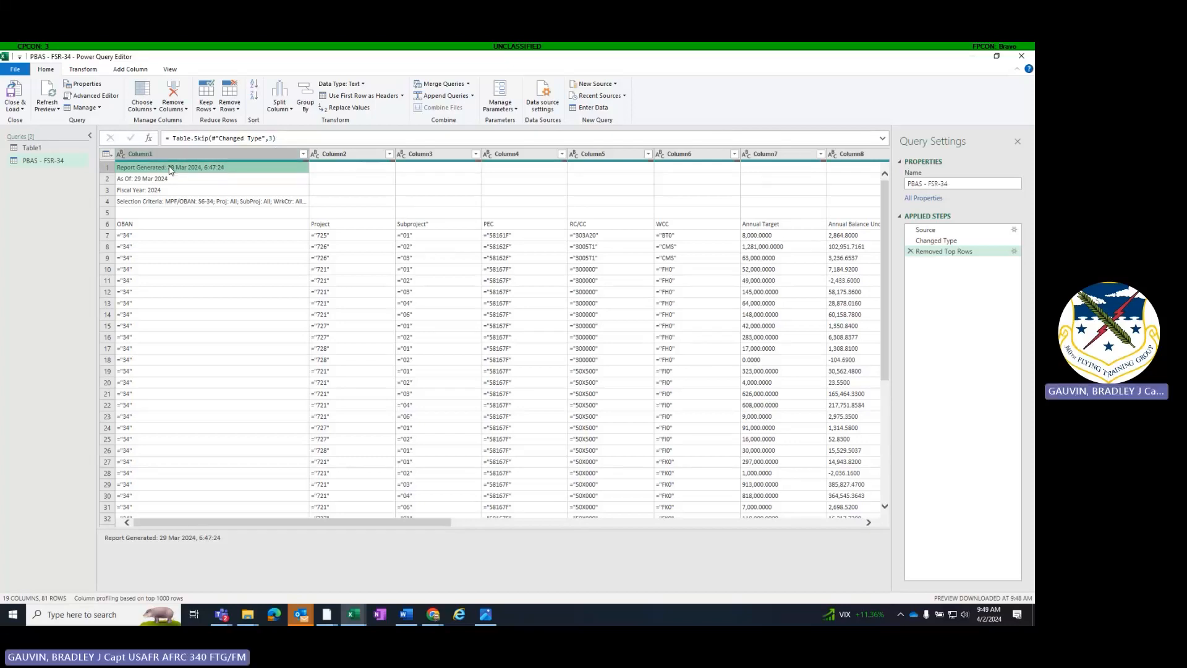
{"action": "left_click", "coordinate": [148, 137]}
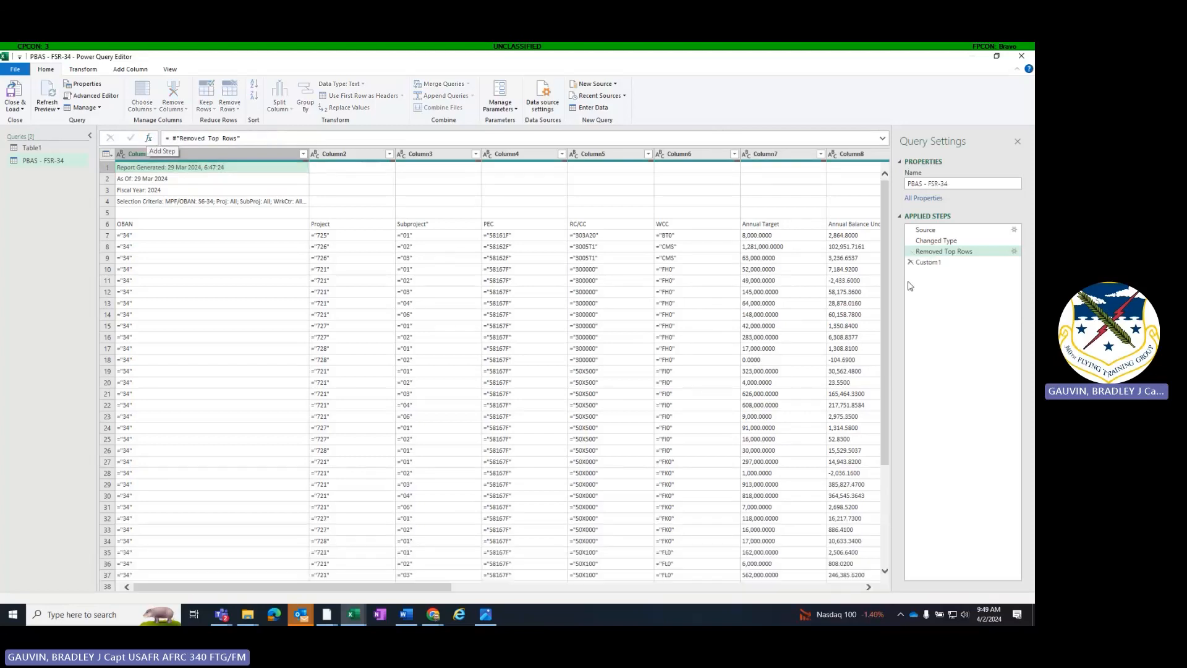
{"action": "left_click", "coordinate": [174, 138]}
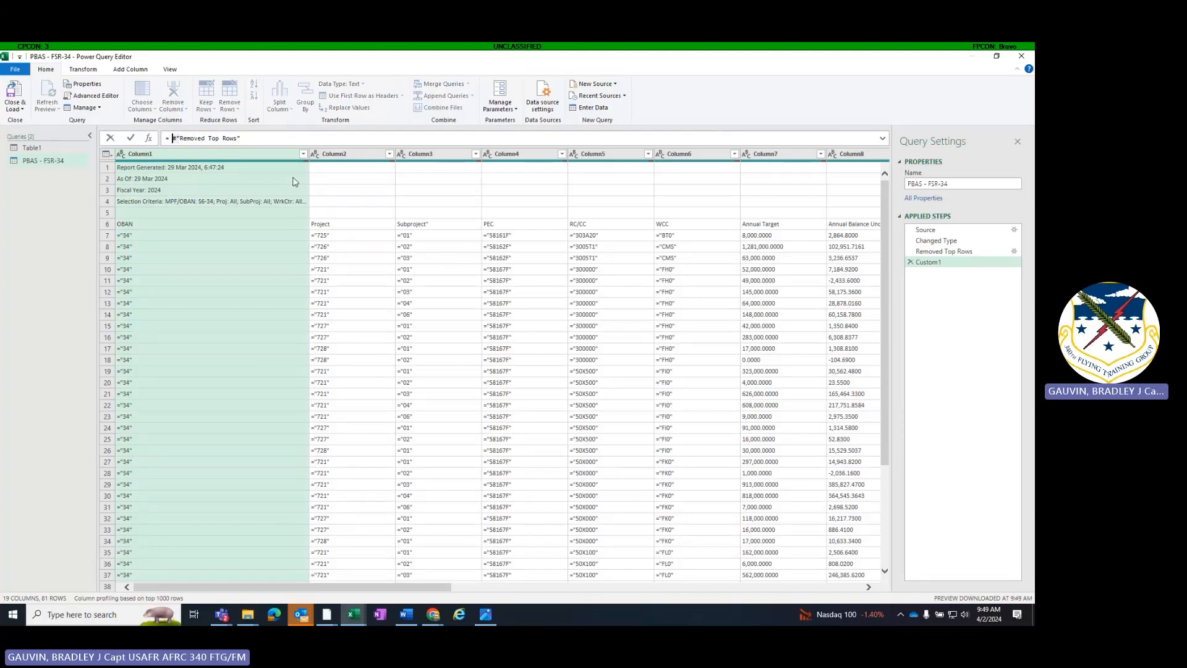
{"action": "type", "text": "Record.Field"}
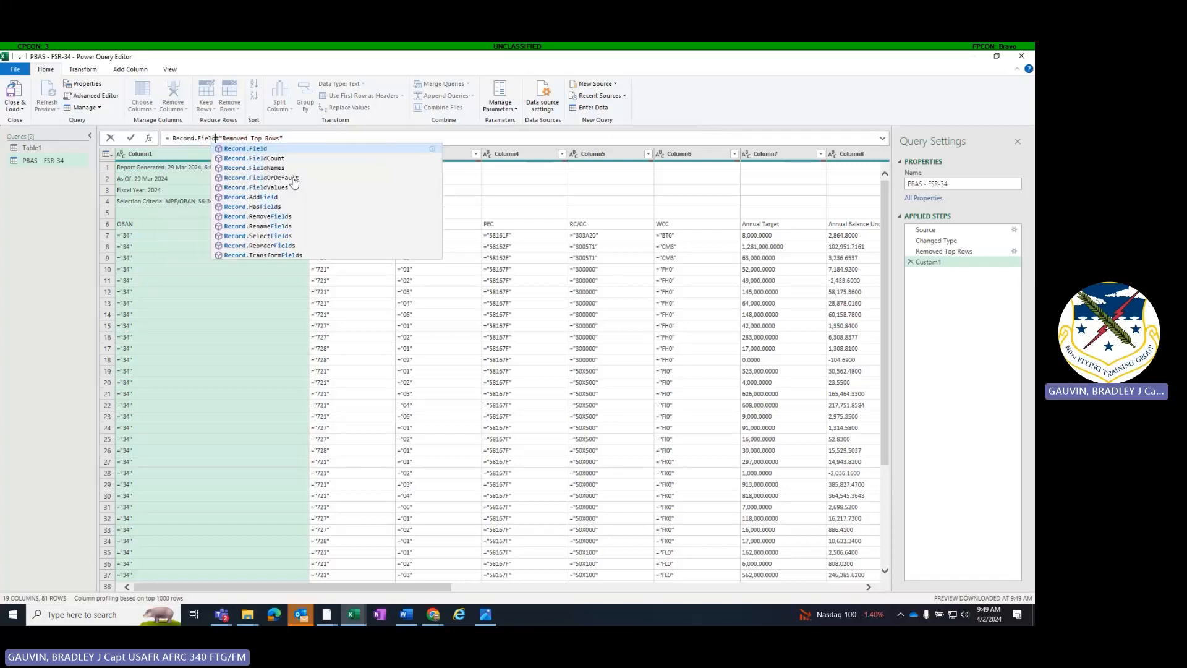
{"action": "type", "text": "("}
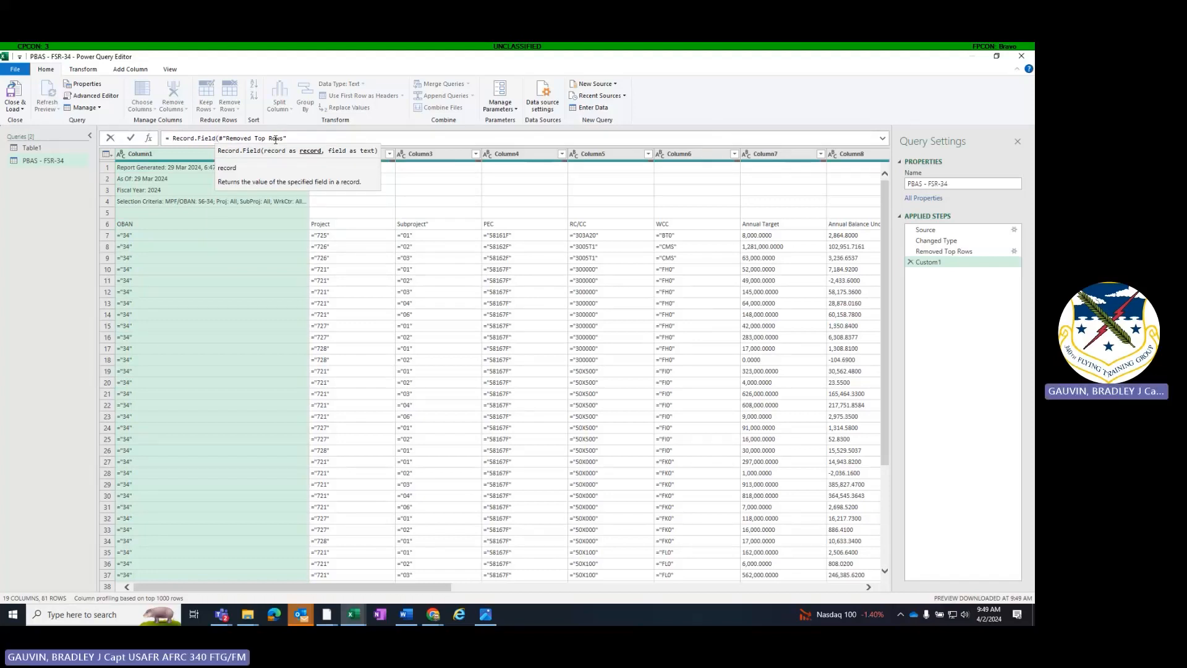
{"action": "left_click", "coordinate": [289, 138]}
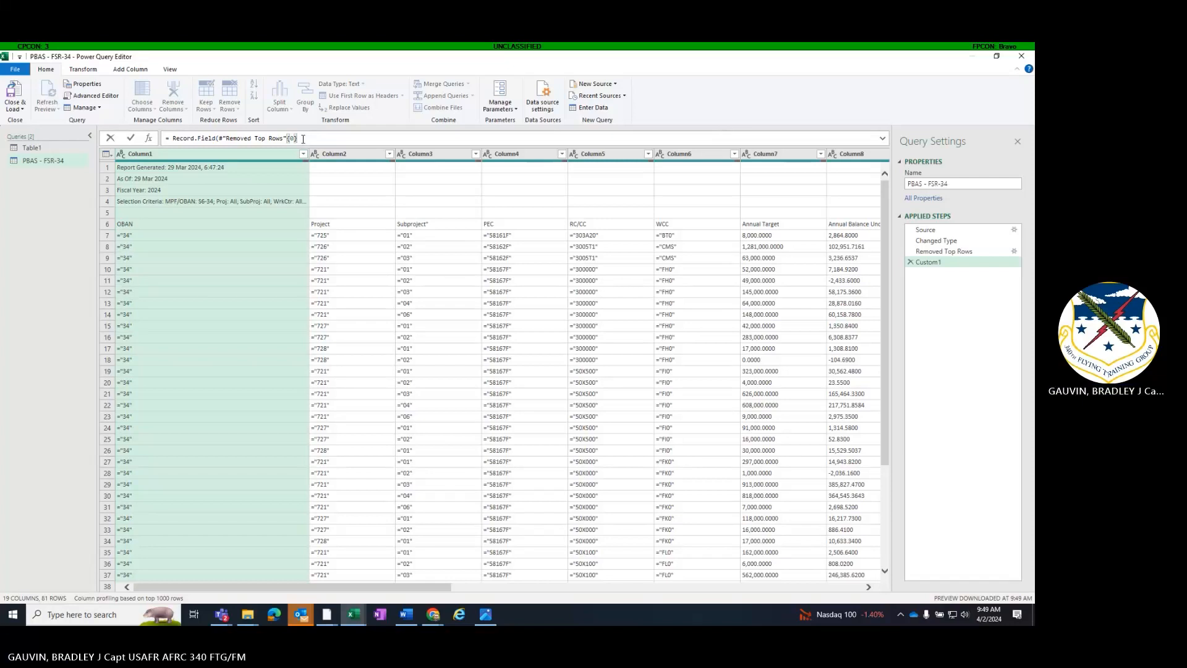
{"action": "type", "text": ","}
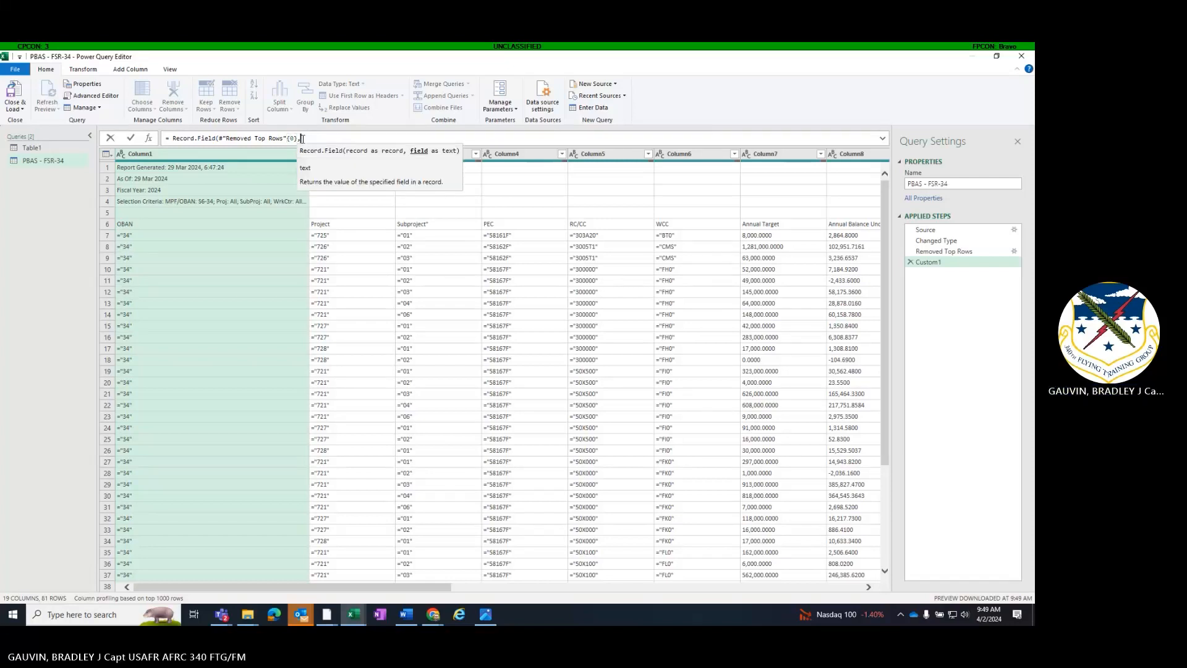
{"action": "type", "text": " \""}
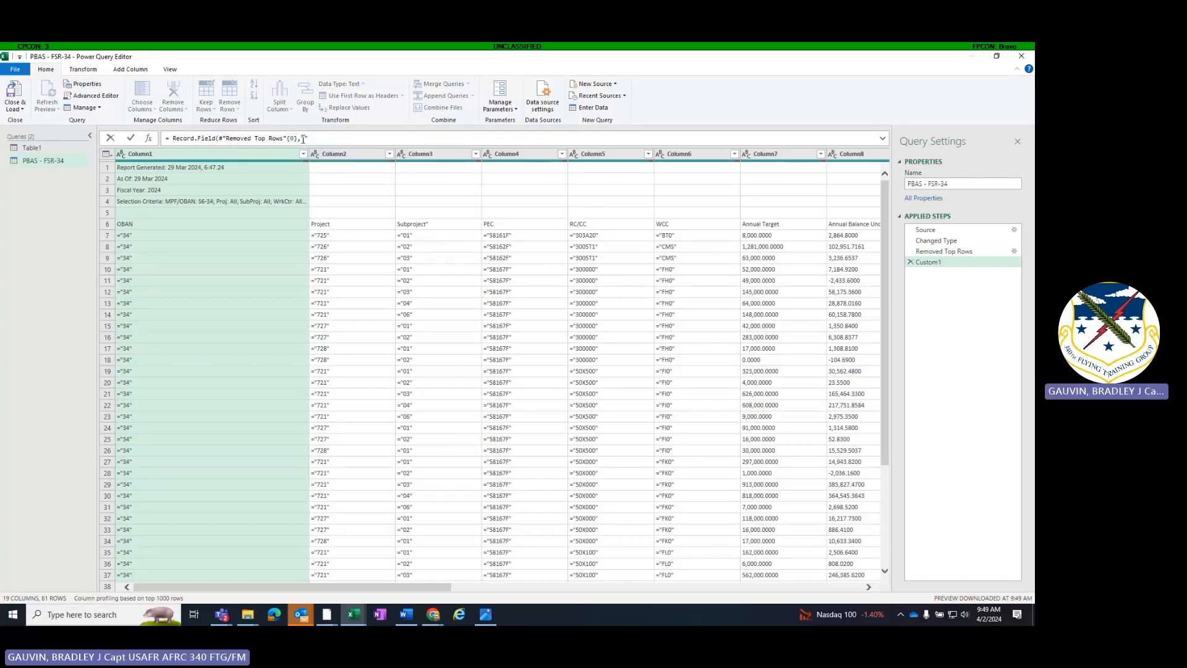
{"action": "type", "text": "Colum"}
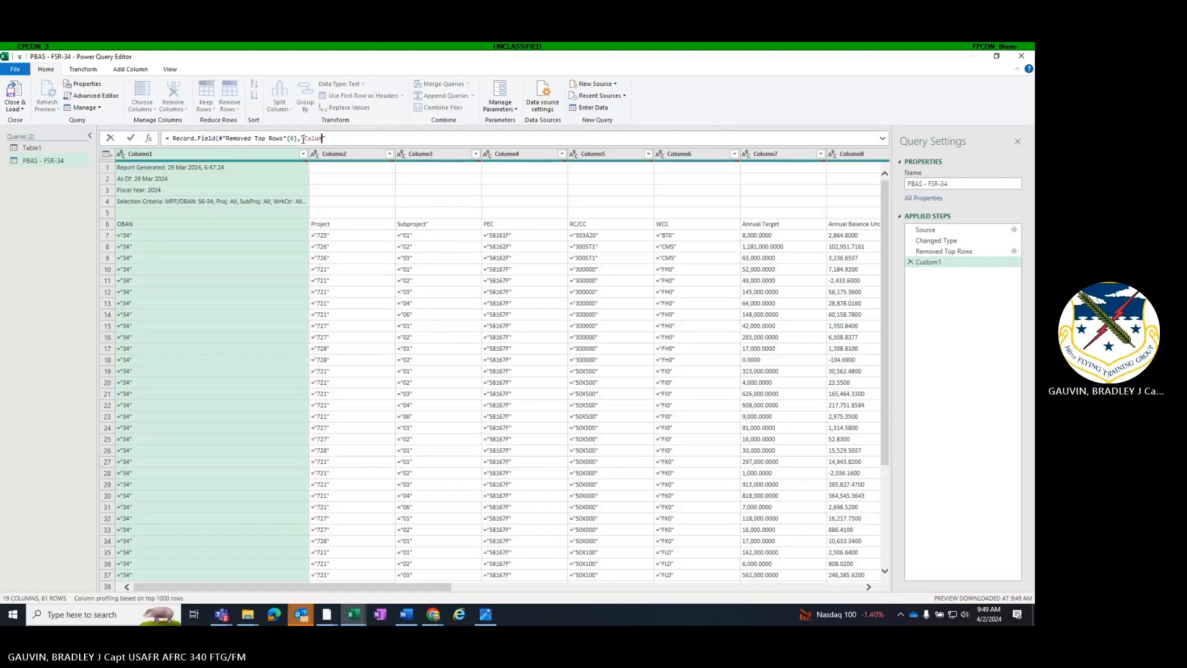
{"action": "type", "text": "n1\")"}
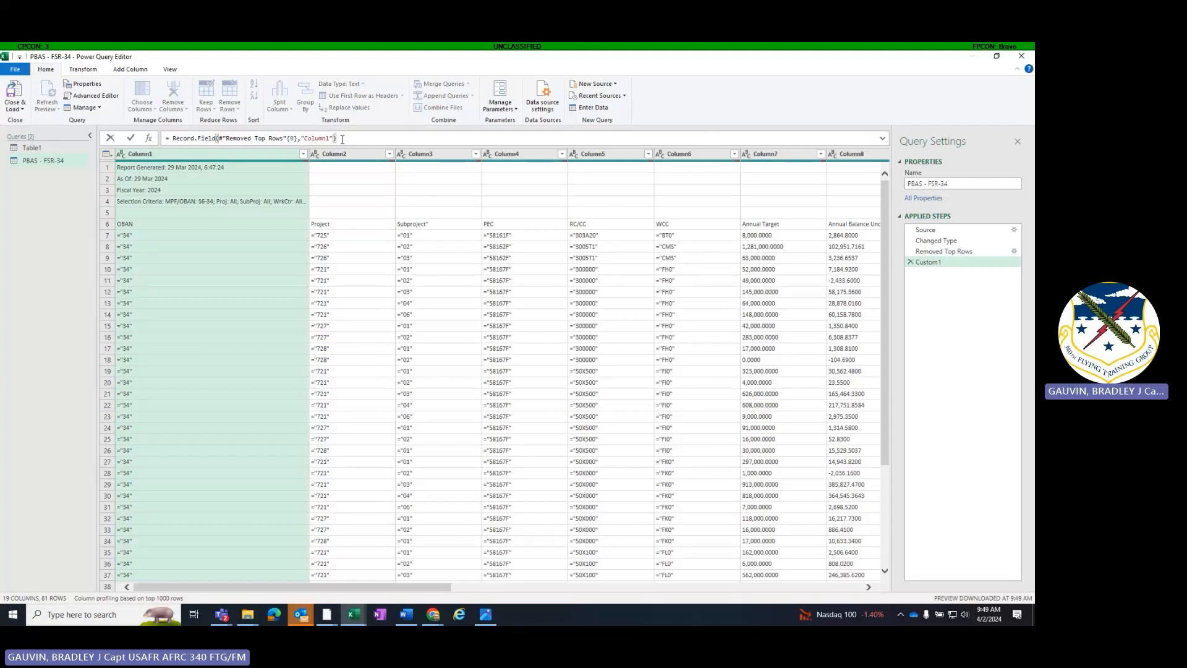
{"action": "key", "text": "Return"}
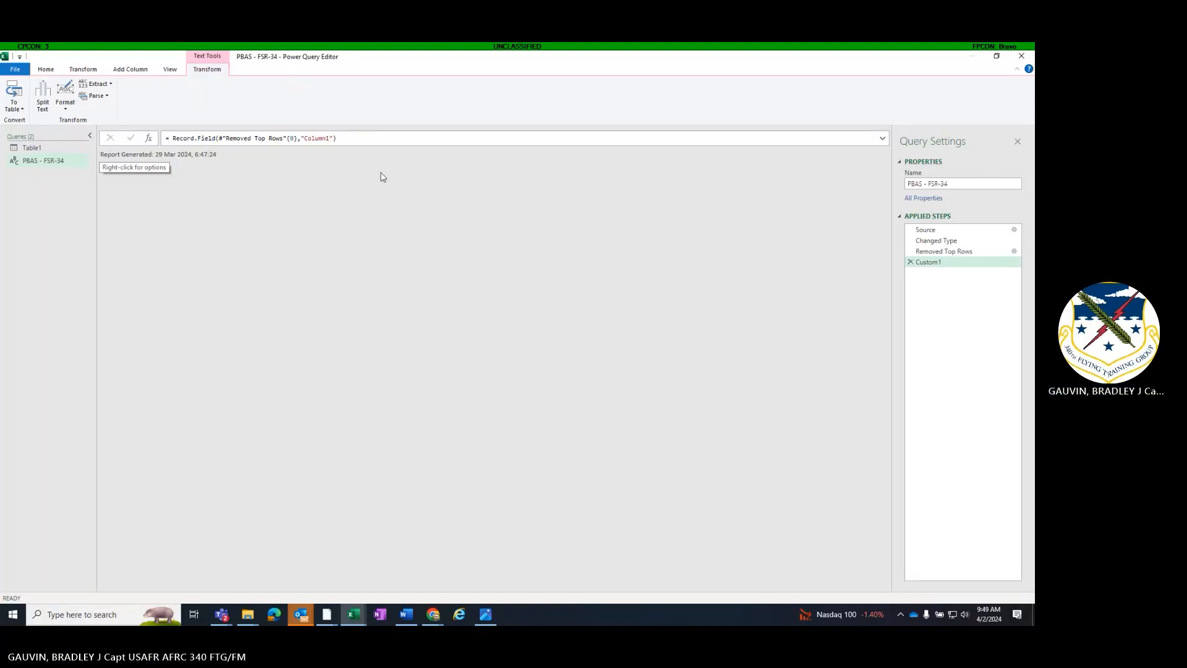
Step: Add another custom query step that returns to the full table with the formula = #"Removed Top Rows"
{"action": "left_click", "coordinate": [149, 139]}
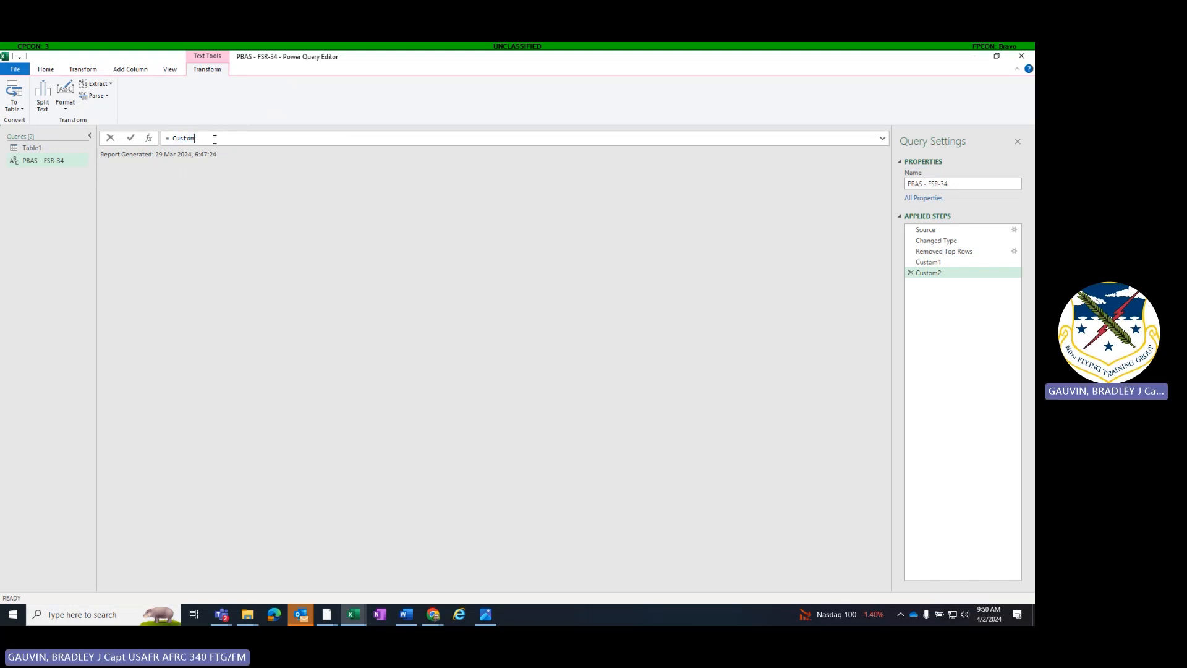
{"action": "key", "text": "BackSpace"}
{"action": "type", "text": "#"}
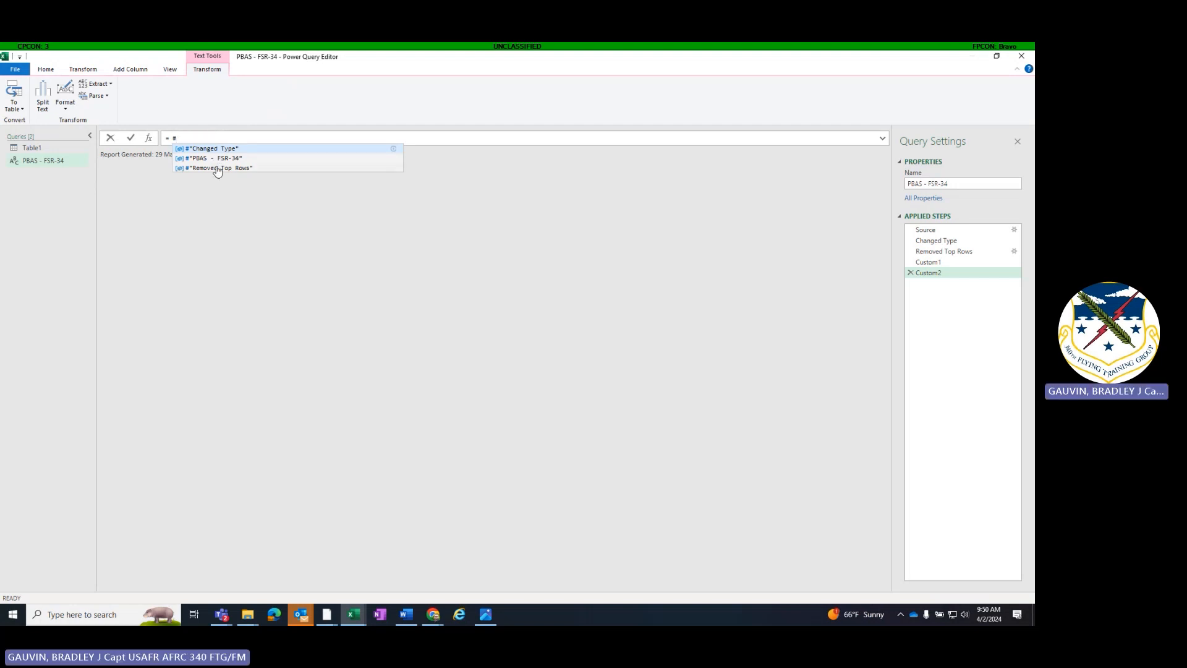
{"action": "left_click", "coordinate": [217, 168]}
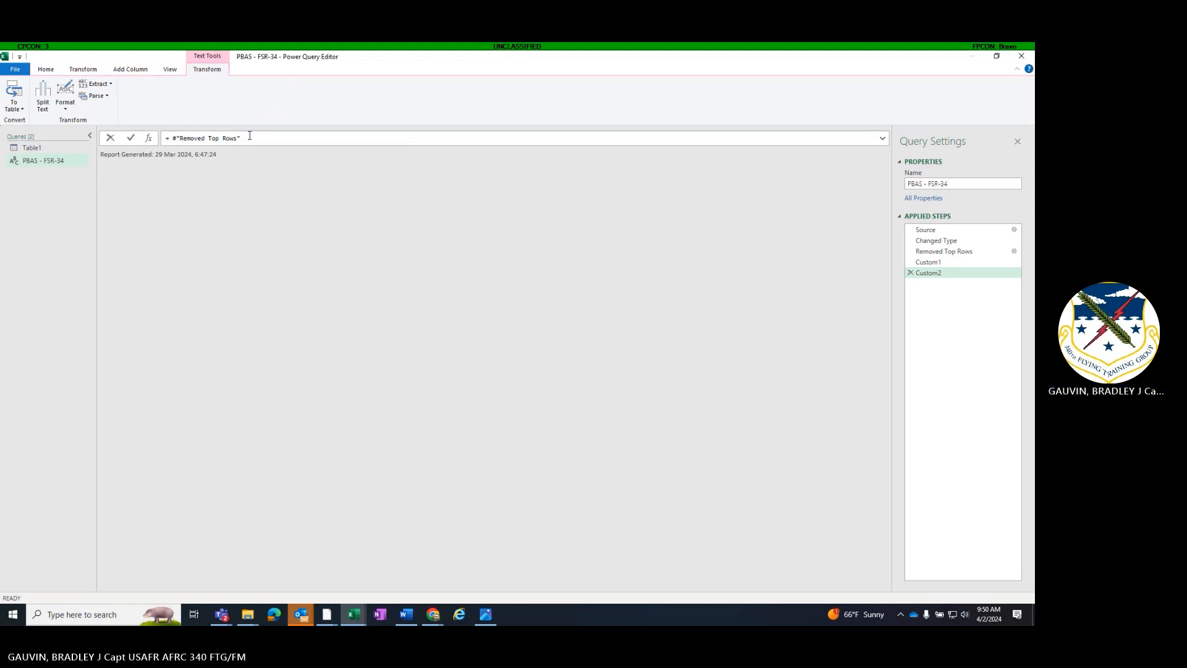
{"action": "key", "text": "Return"}
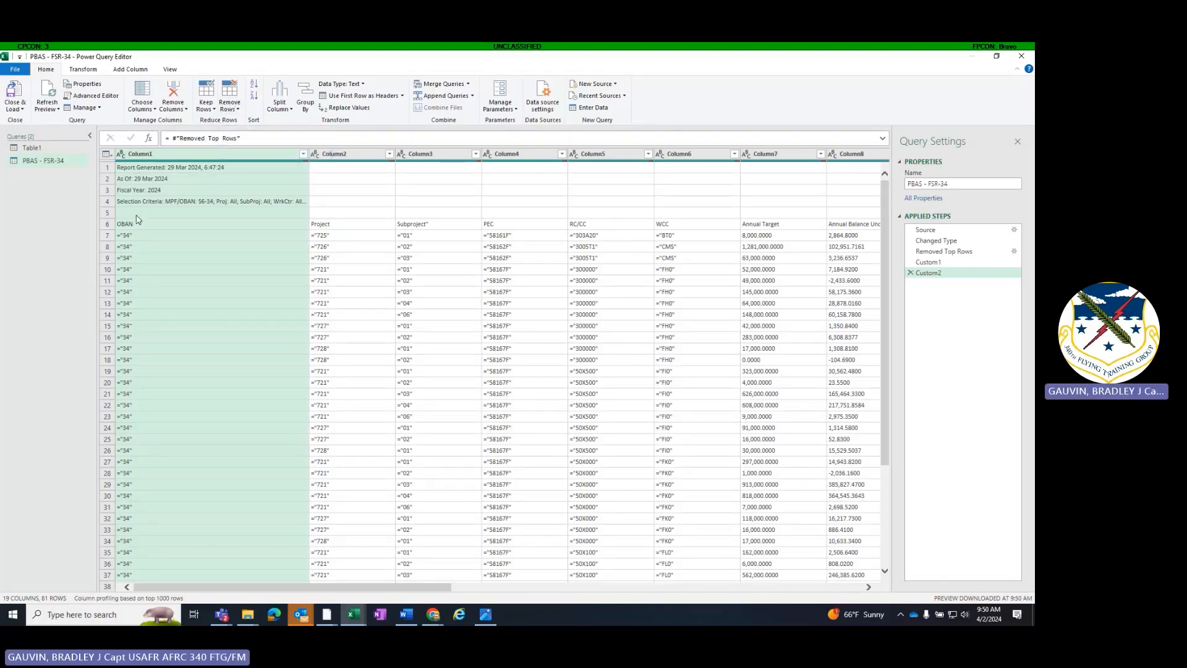
Step: Remove the top 5 rows from the table and use the first remaining row as headers
{"action": "left_click", "coordinate": [232, 110]}
{"action": "left_click", "coordinate": [254, 119]}
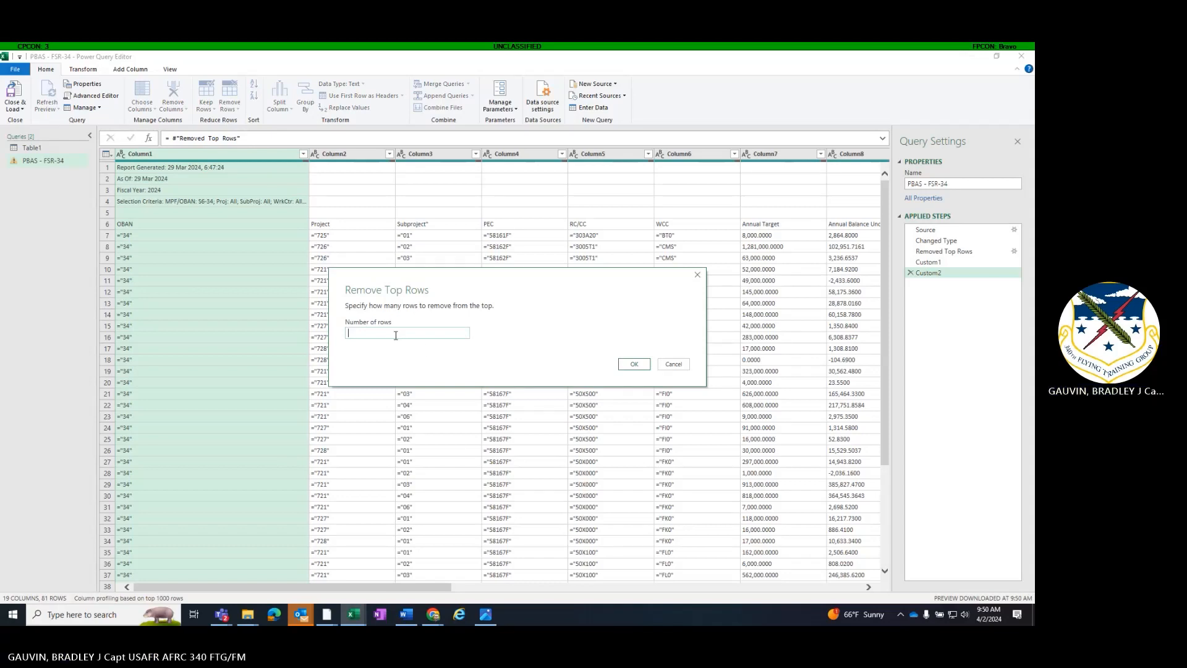
{"action": "type", "text": "5"}
{"action": "left_click", "coordinate": [634, 364]}
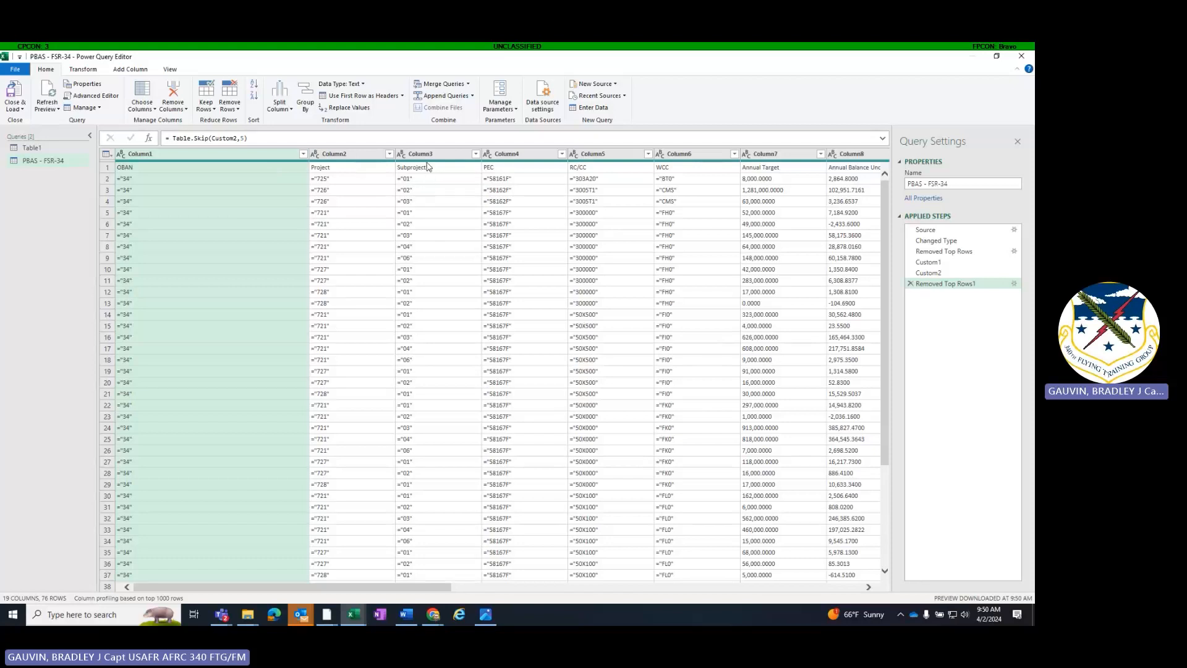
{"action": "left_click", "coordinate": [345, 96]}
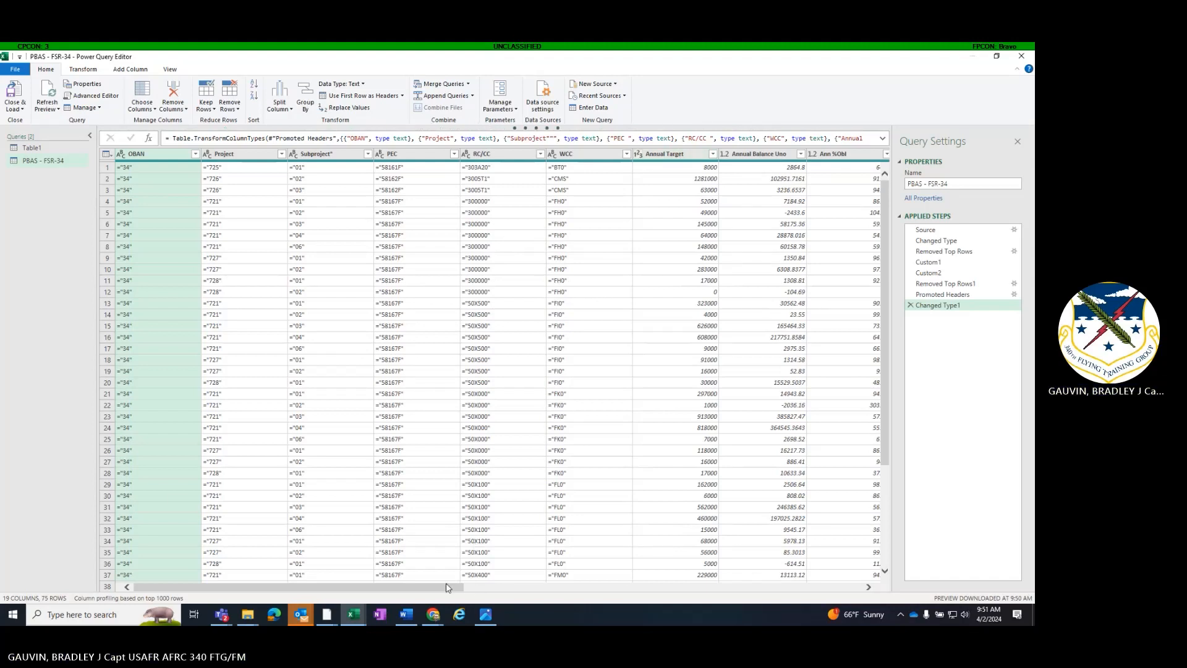
Step: Replace every =" with nothing in the OBAN through WCC columns
{"action": "mouse_move", "coordinate": [448, 588]}
{"action": "left_mouse_down"}
{"action": "mouse_move", "coordinate": [879, 605]}
{"action": "mouse_move", "coordinate": [448, 593]}
{"action": "left_mouse_up"}
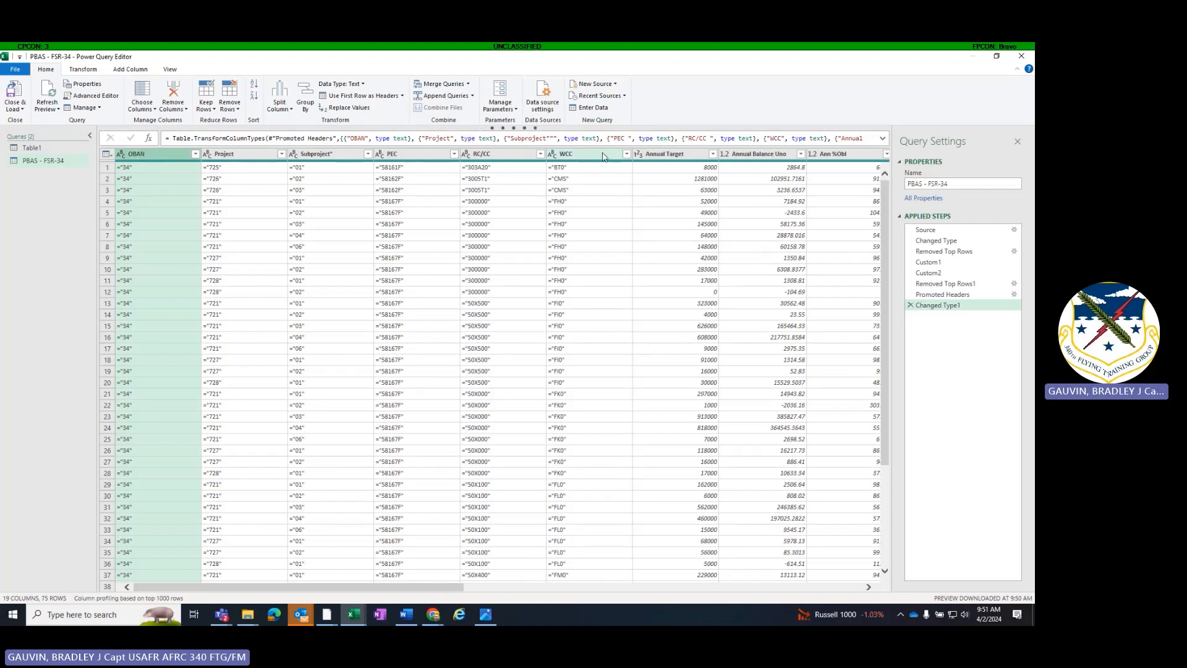
{"action": "left_click", "coordinate": [578, 156], "text": "shift"}
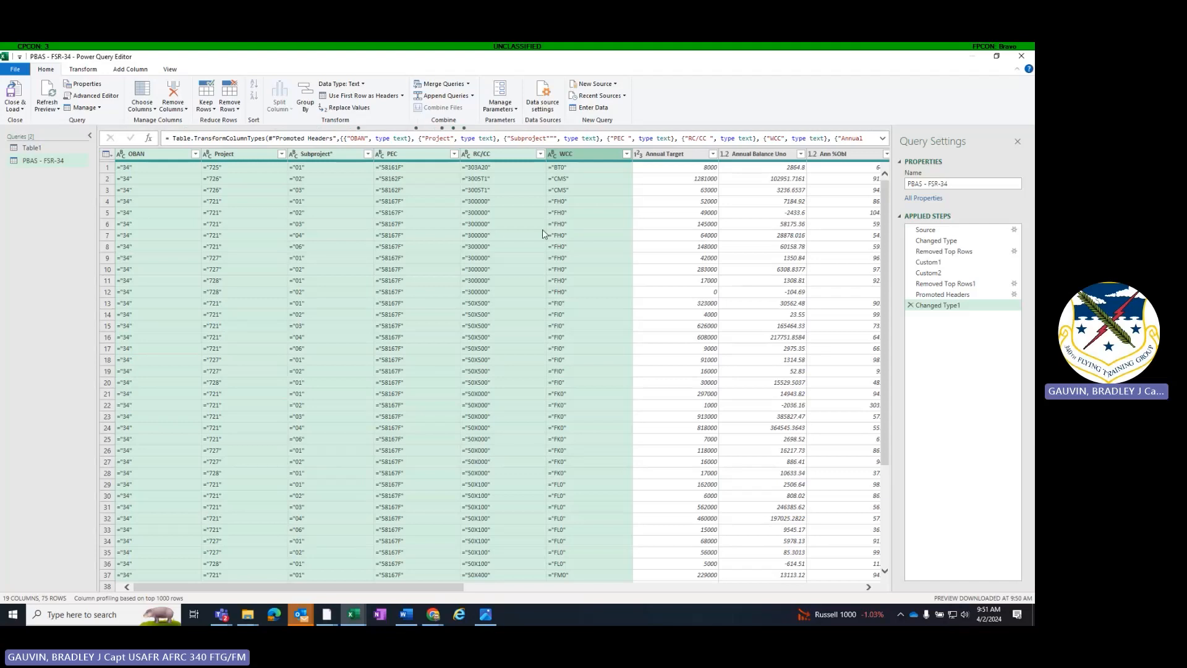
{"action": "left_click", "coordinate": [90, 72]}
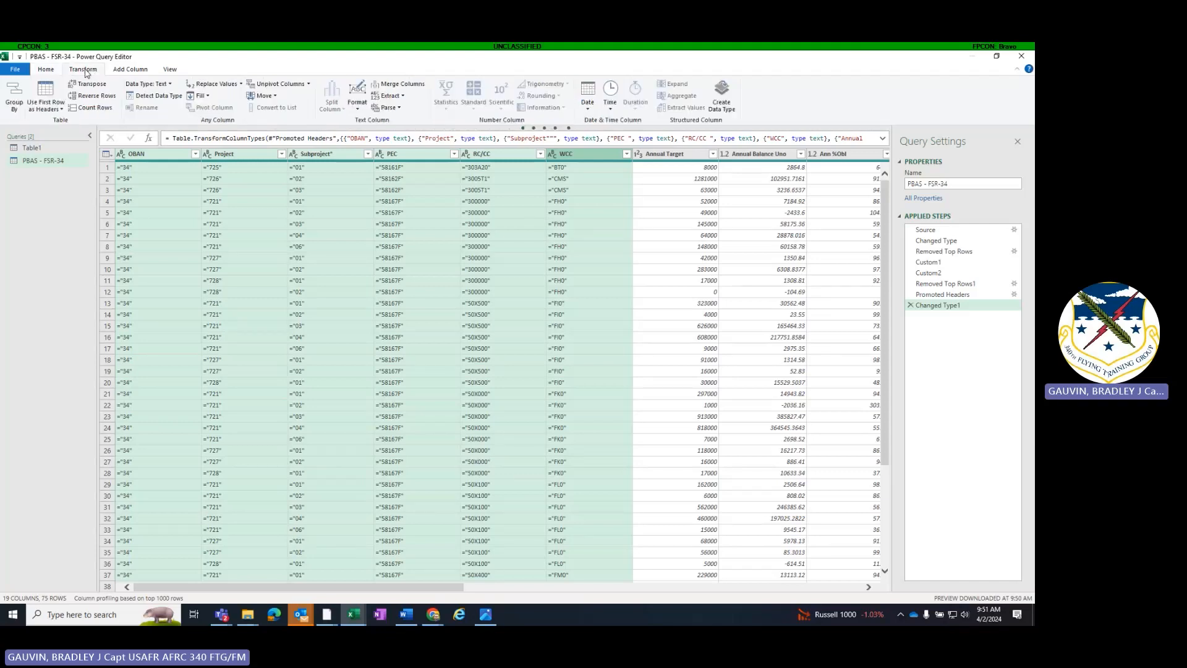
{"action": "left_click", "coordinate": [216, 84]}
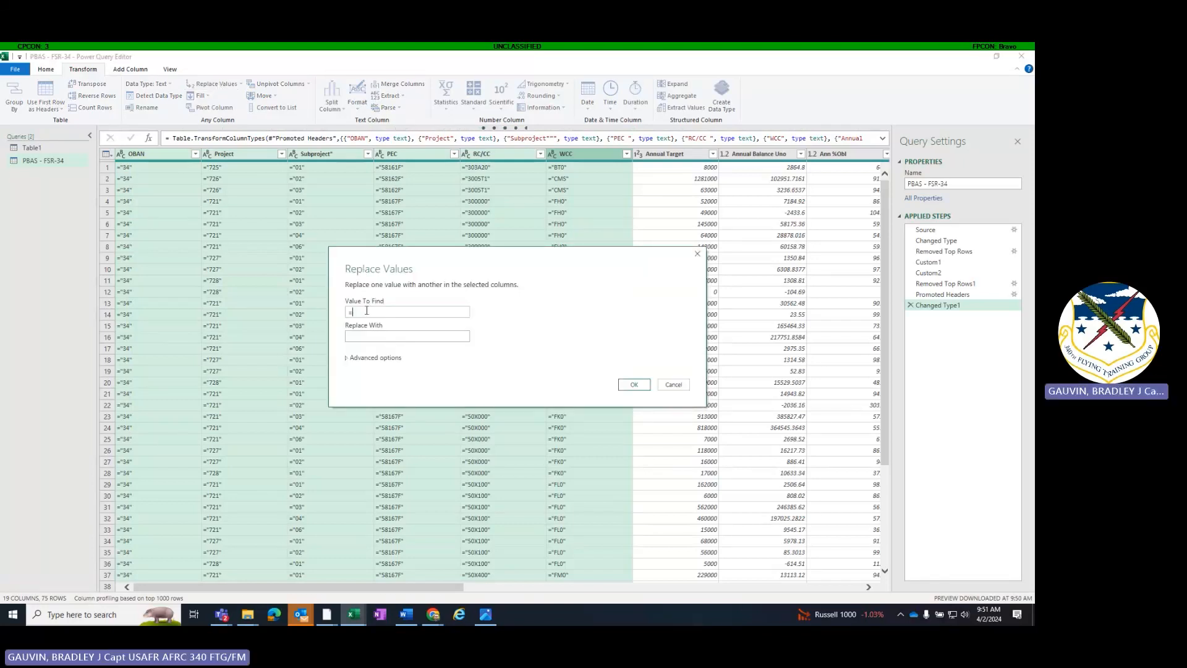
{"action": "left_click", "coordinate": [353, 337]}
{"action": "left_click", "coordinate": [634, 384]}
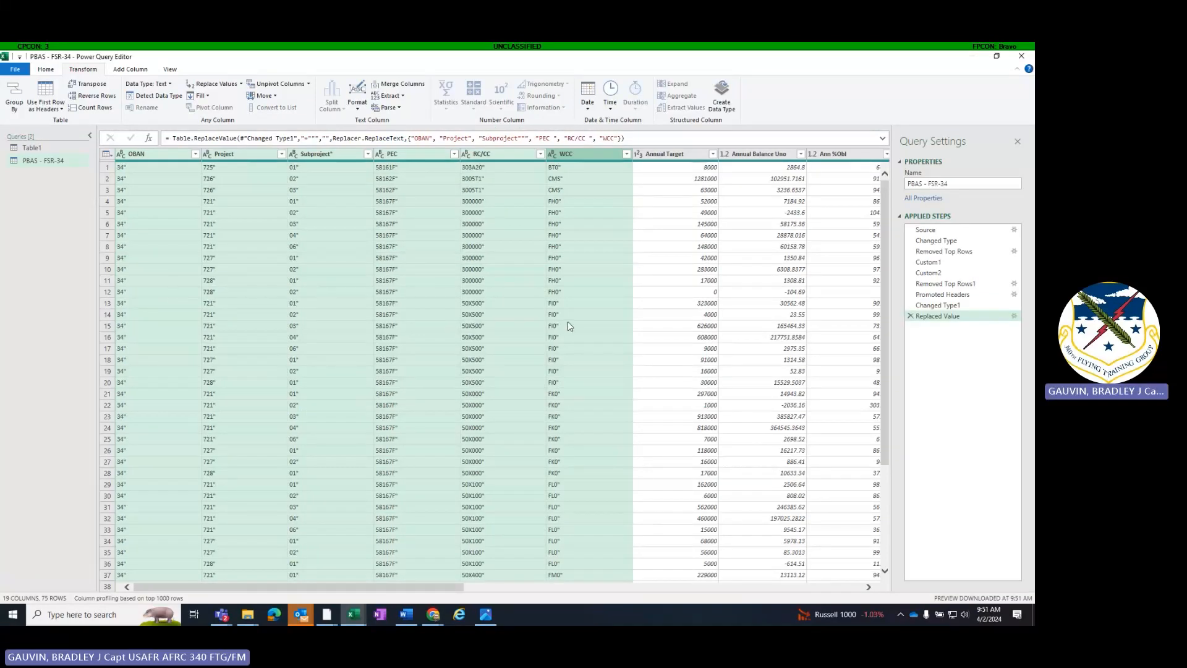
Step: Replace every remaining double quote (") with nothing in the OBAN through WCC columns
{"action": "left_click", "coordinate": [212, 83]}
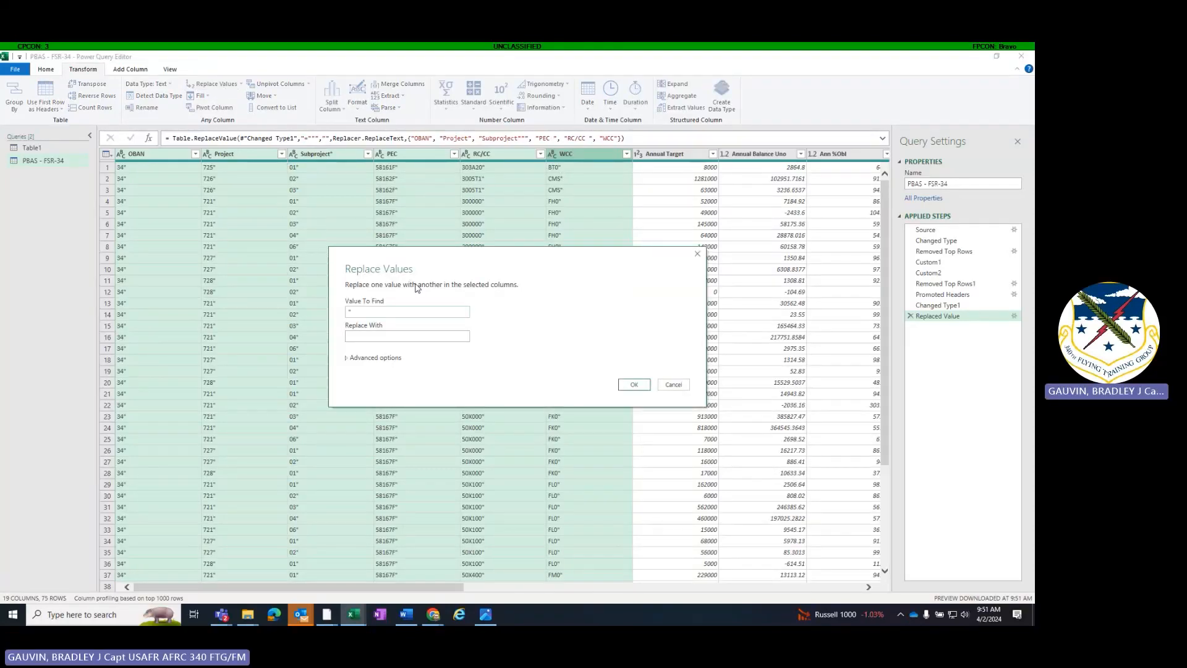
{"action": "type", "text": "\""}
{"action": "left_click", "coordinate": [633, 384]}
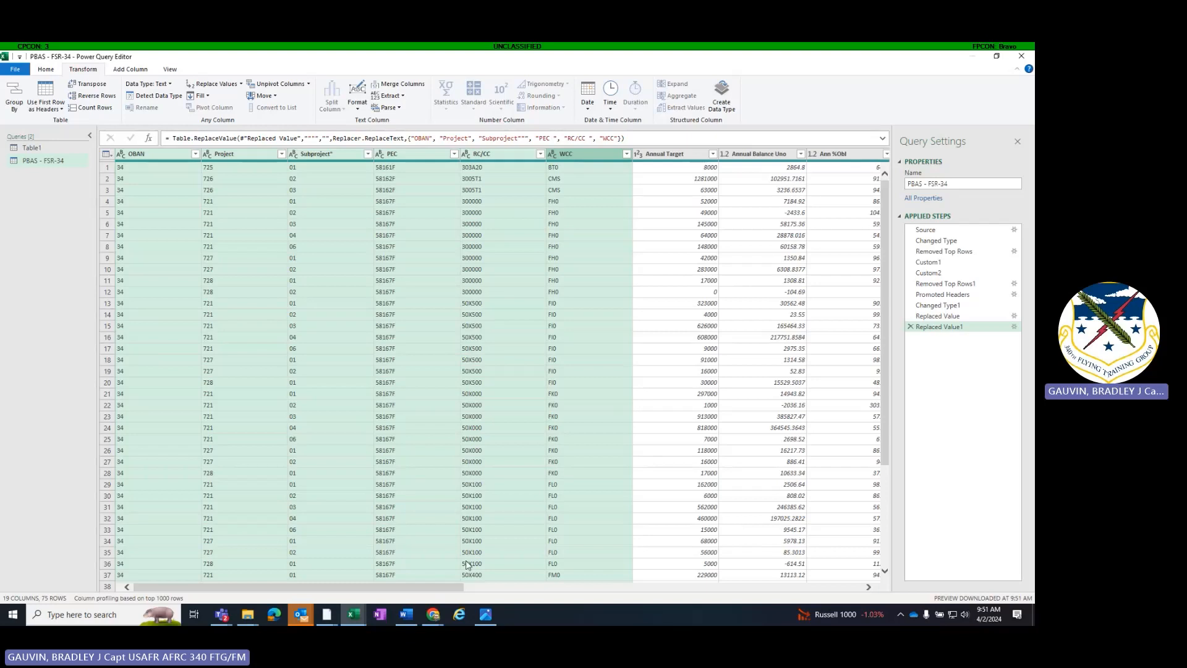
Step: Add a custom column named As of with the formula =Custom1
{"action": "mouse_move", "coordinate": [445, 587]}
{"action": "left_mouse_down"}
{"action": "mouse_move", "coordinate": [846, 584]}
{"action": "mouse_move", "coordinate": [449, 585]}
{"action": "left_mouse_up"}
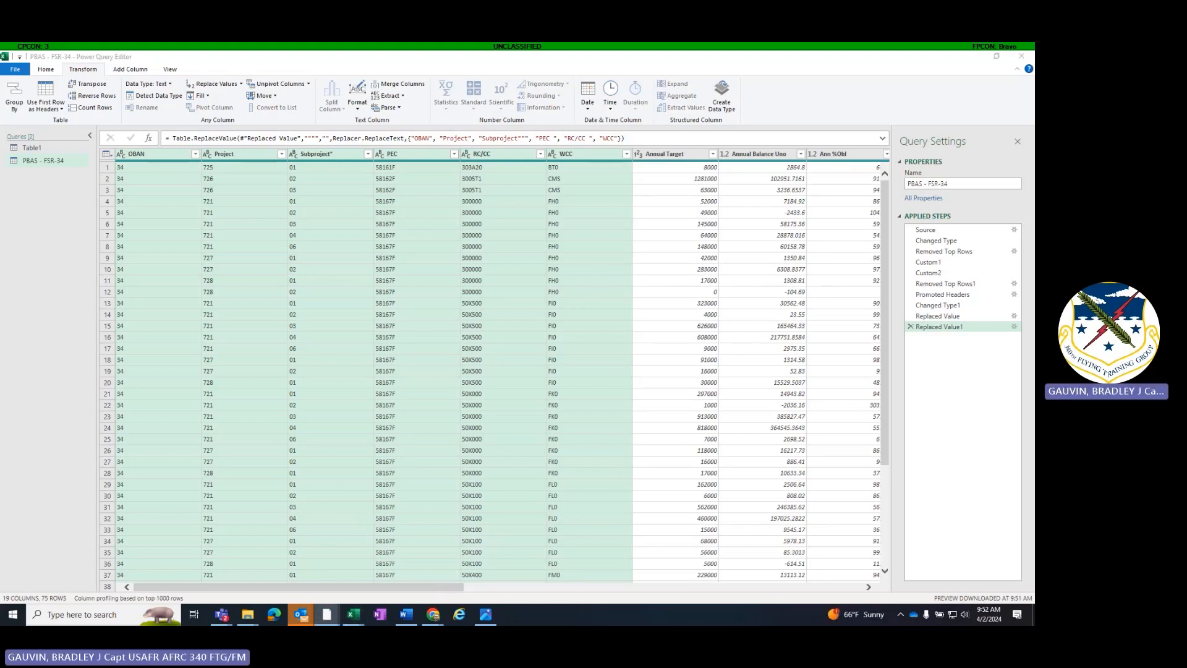
{"action": "left_click_drag", "start_coordinate": [367, 587], "coordinate": [850, 584]}
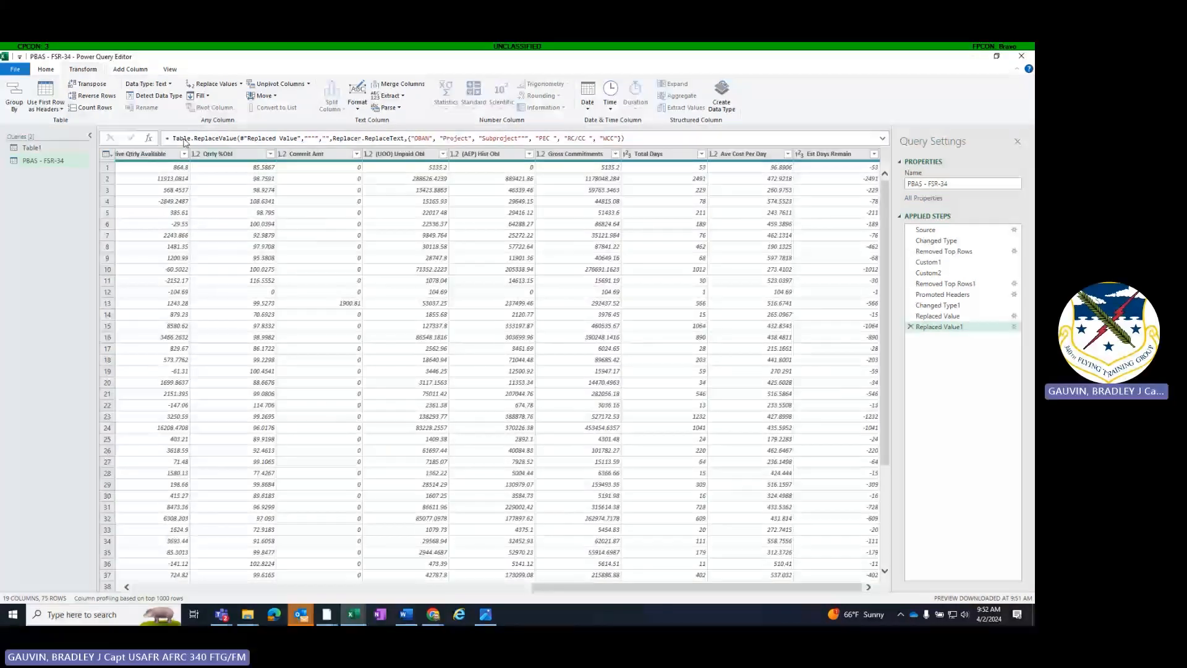
{"action": "left_click", "coordinate": [120, 70]}
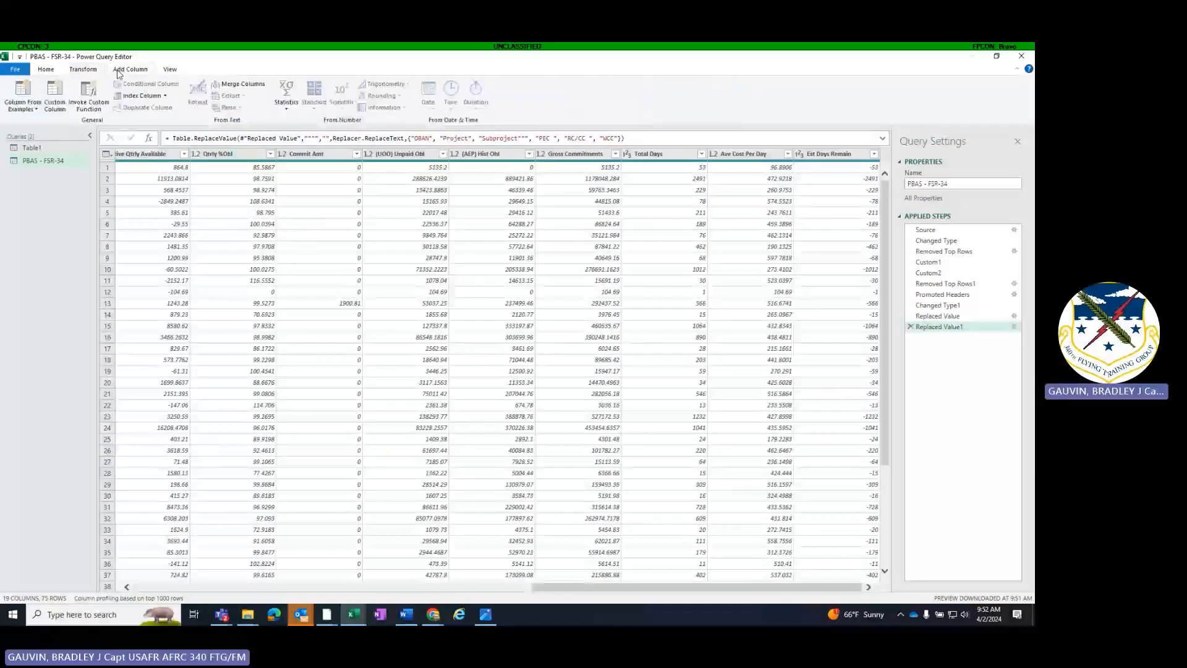
{"action": "left_click", "coordinate": [53, 101]}
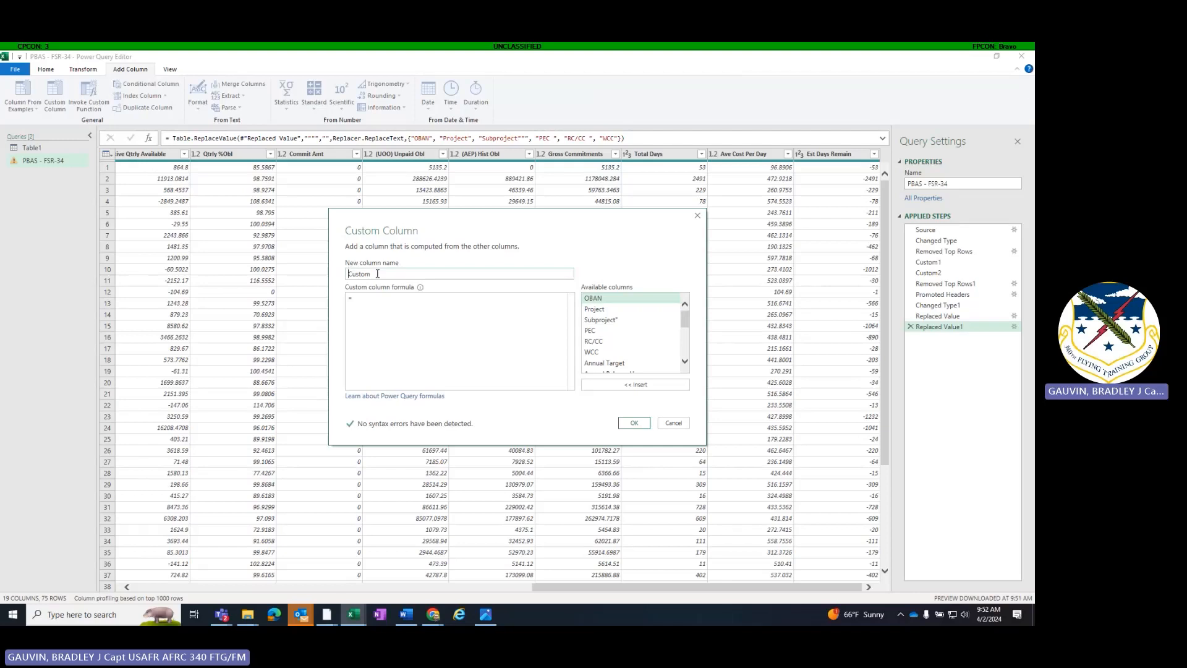
{"action": "double_click", "coordinate": [350, 272]}
{"action": "type", "text": "As of"}
{"action": "left_click", "coordinate": [390, 301]}
{"action": "type", "text": "Custom"}
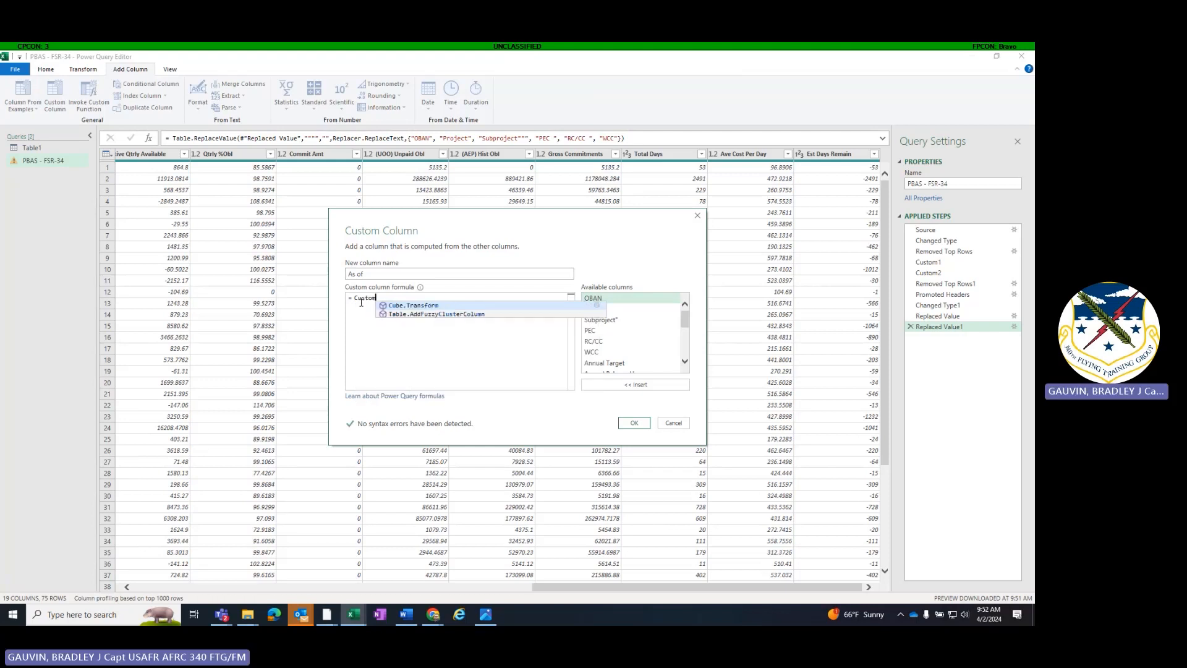
{"action": "type", "text": "1"}
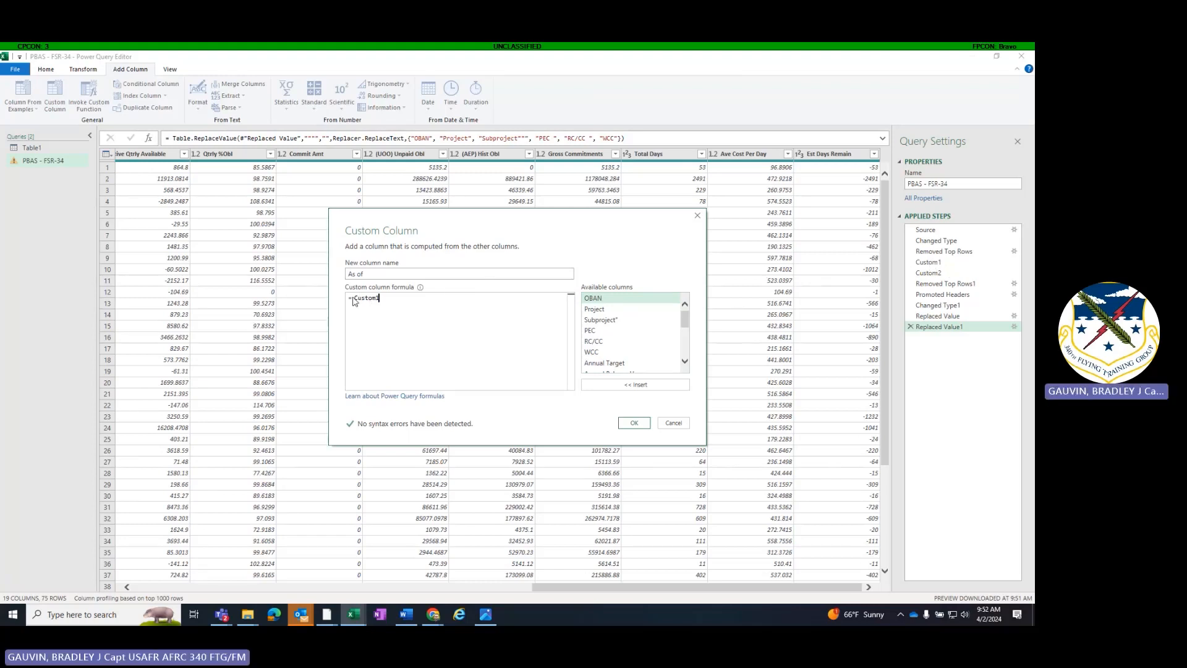
{"action": "left_click", "coordinate": [386, 301]}
{"action": "left_click", "coordinate": [633, 423]}
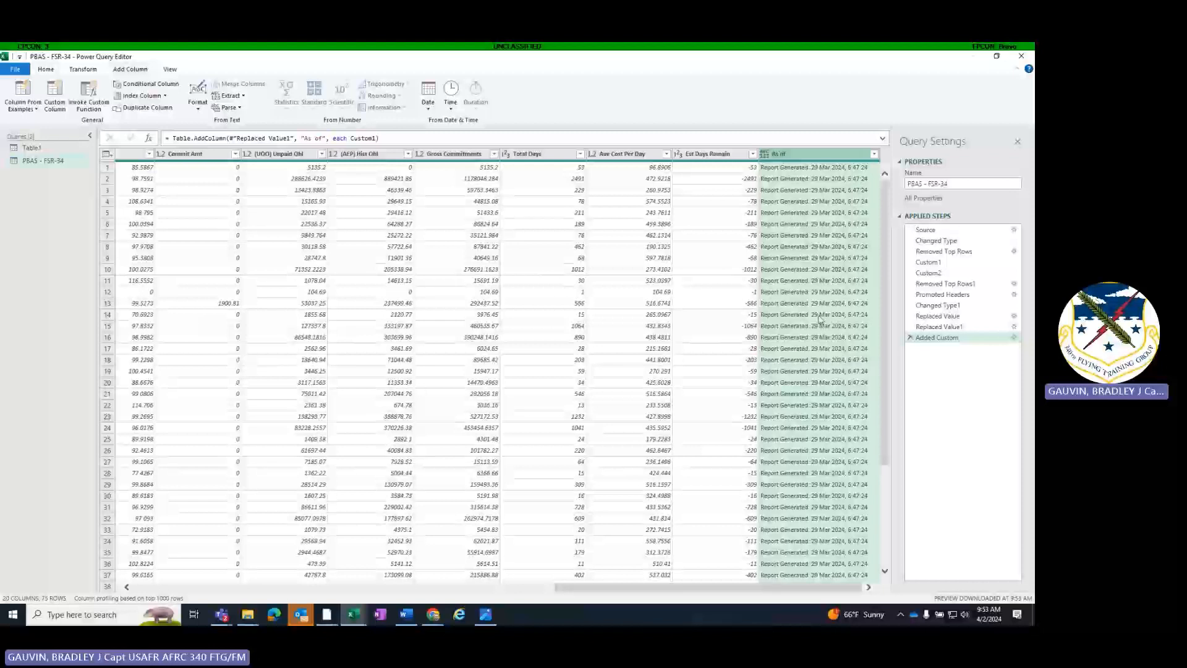
Step: Add another custom column with the formula =[Project], keeping the default name Custom
{"action": "left_click_drag", "start_coordinate": [573, 588], "coordinate": [180, 587]}
{"action": "scroll", "coordinate": [174, 585], "scroll_direction": "left", "scroll_amount": 1}
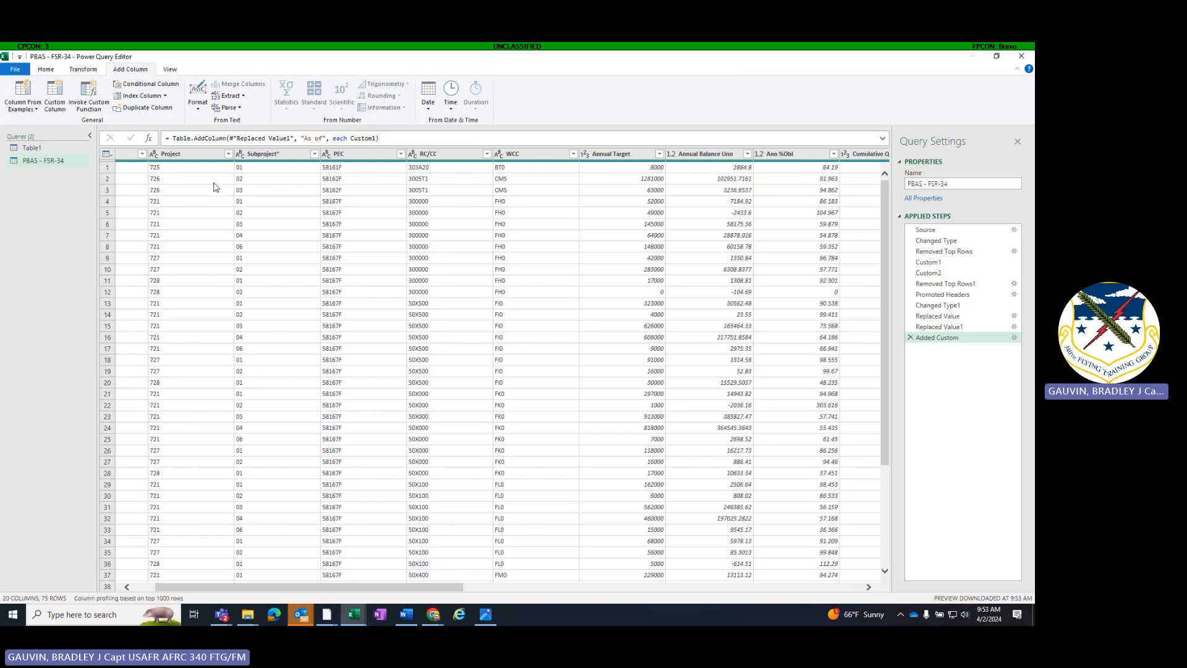
{"action": "left_click_drag", "start_coordinate": [407, 591], "coordinate": [829, 589]}
{"action": "left_click", "coordinate": [59, 94]}
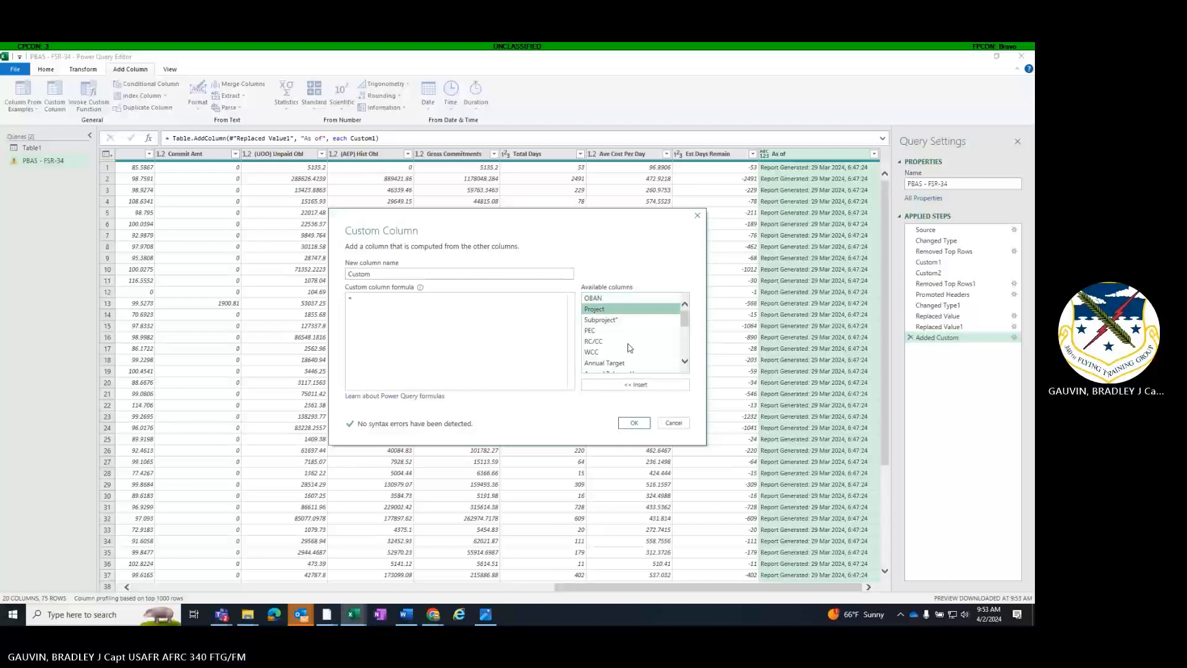
{"action": "left_click", "coordinate": [635, 384]}
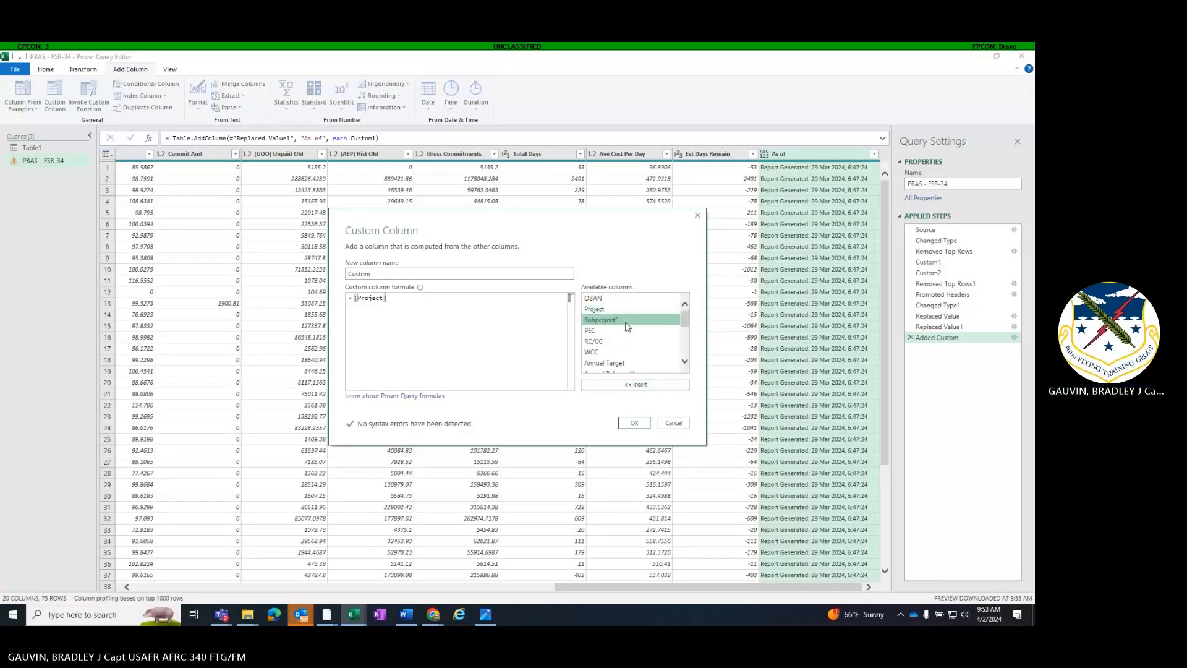
{"action": "left_click", "coordinate": [634, 422]}
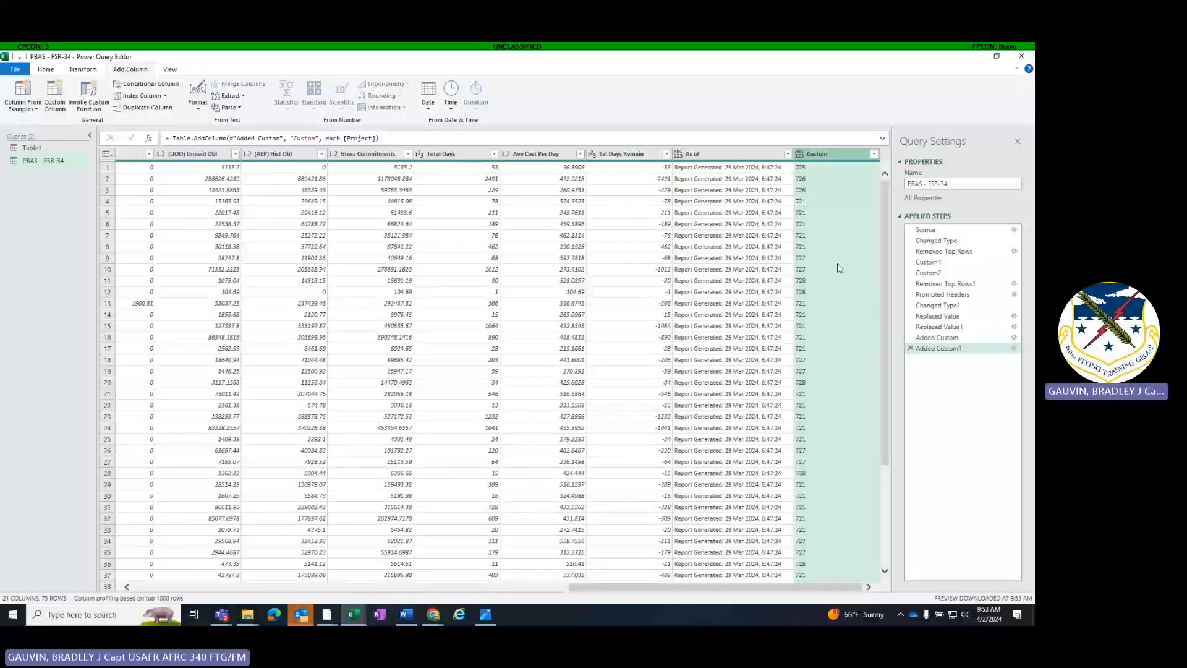
Step: Edit the new Custom column step, naming it Full_Project and appending the Subproject column to its formula right after [Project]
{"action": "left_click", "coordinate": [1015, 349]}
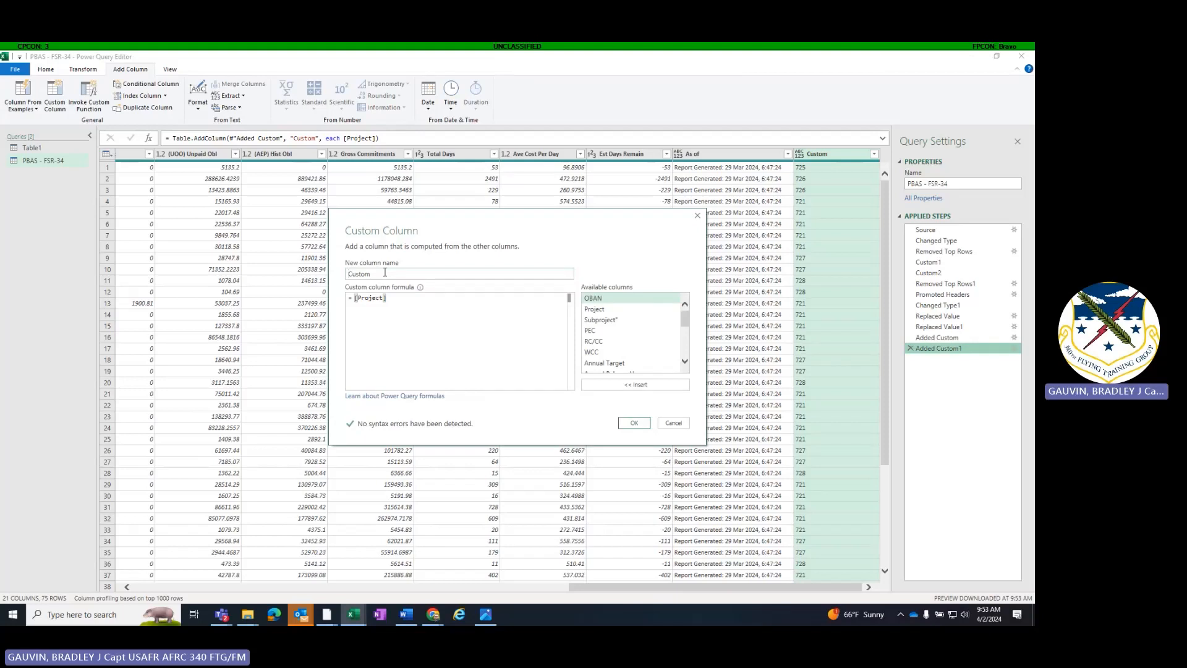
{"action": "left_click_drag", "start_coordinate": [372, 273], "coordinate": [334, 274]}
{"action": "type", "text": "Full_Project"}
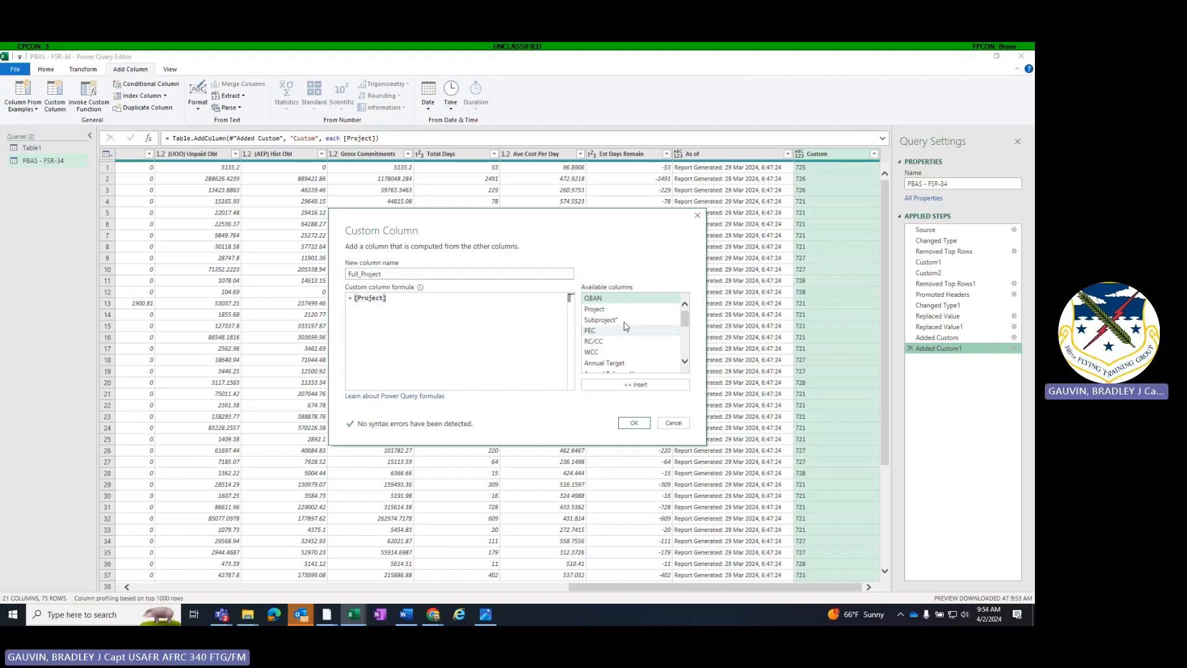
{"action": "left_click", "coordinate": [600, 320]}
{"action": "left_click", "coordinate": [631, 384]}
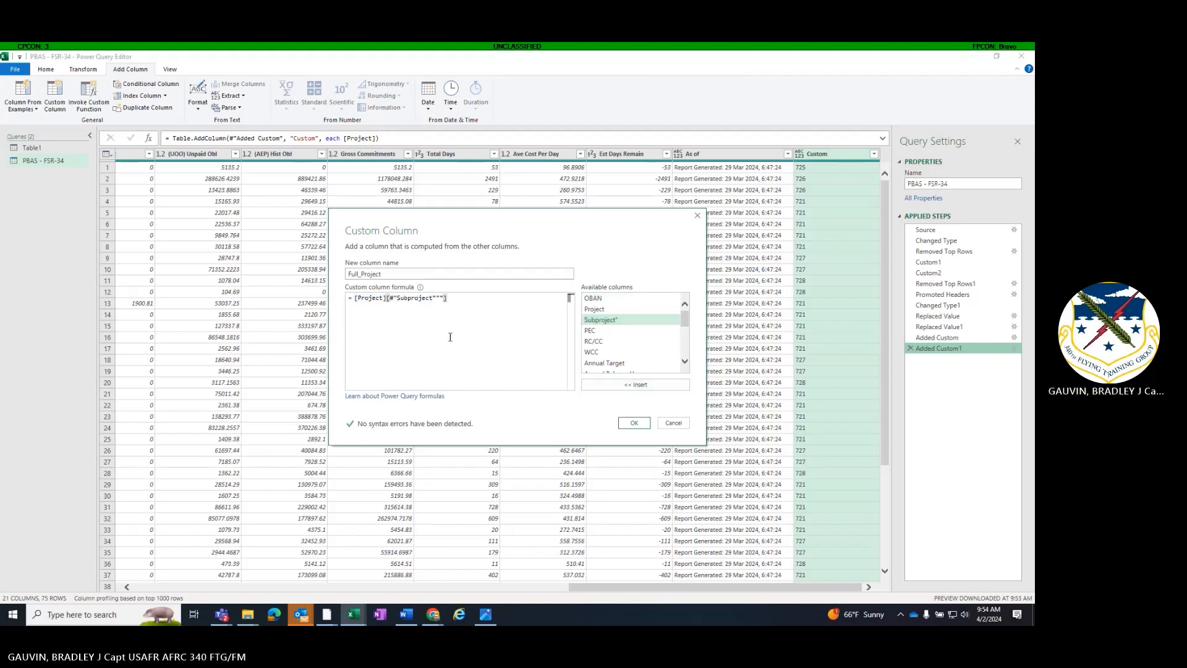
{"action": "left_click", "coordinate": [635, 424]}
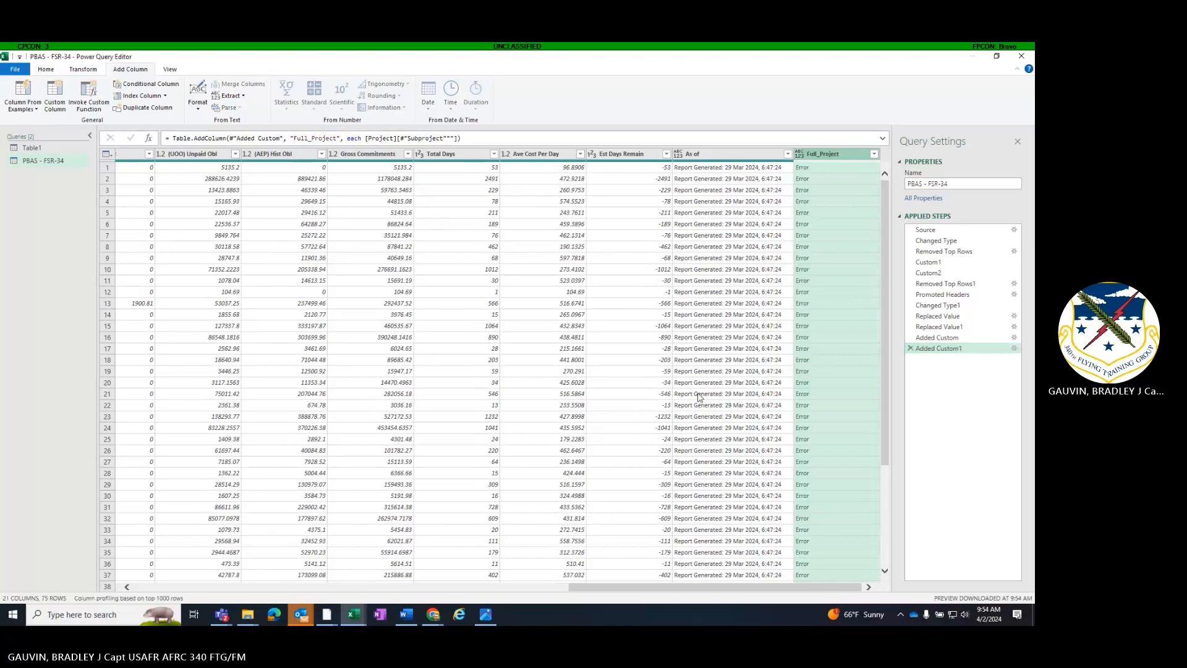
Step: Correct the Full_Project formula to =[Project]&[#"Subproject"""] so that it joins both columns
{"action": "left_click", "coordinate": [1015, 350]}
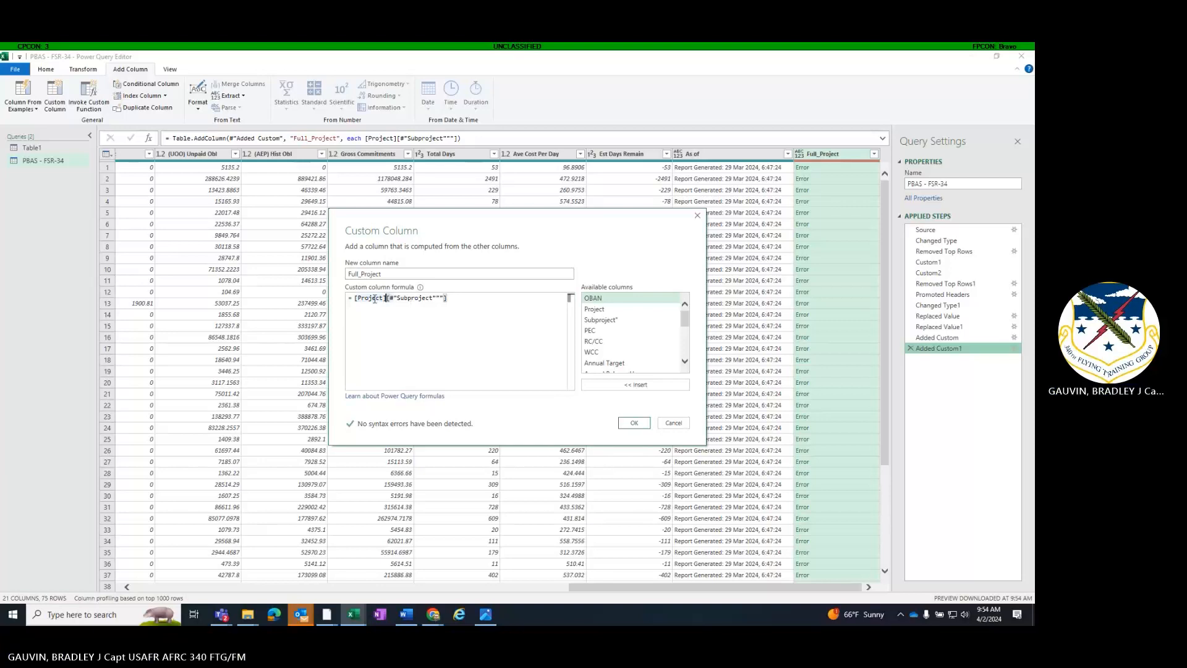
{"action": "type", "text": ","}
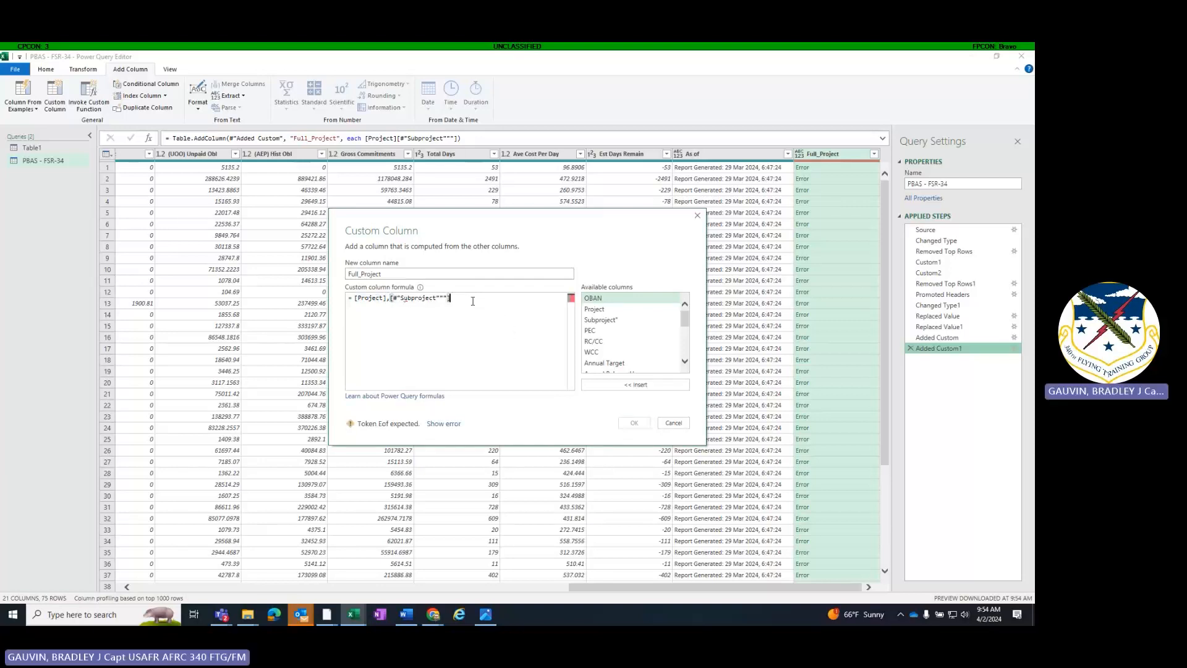
{"action": "key", "text": "BackSpace"}
{"action": "key", "text": "BackSpace"}
{"action": "key", "text": "BackSpace"}
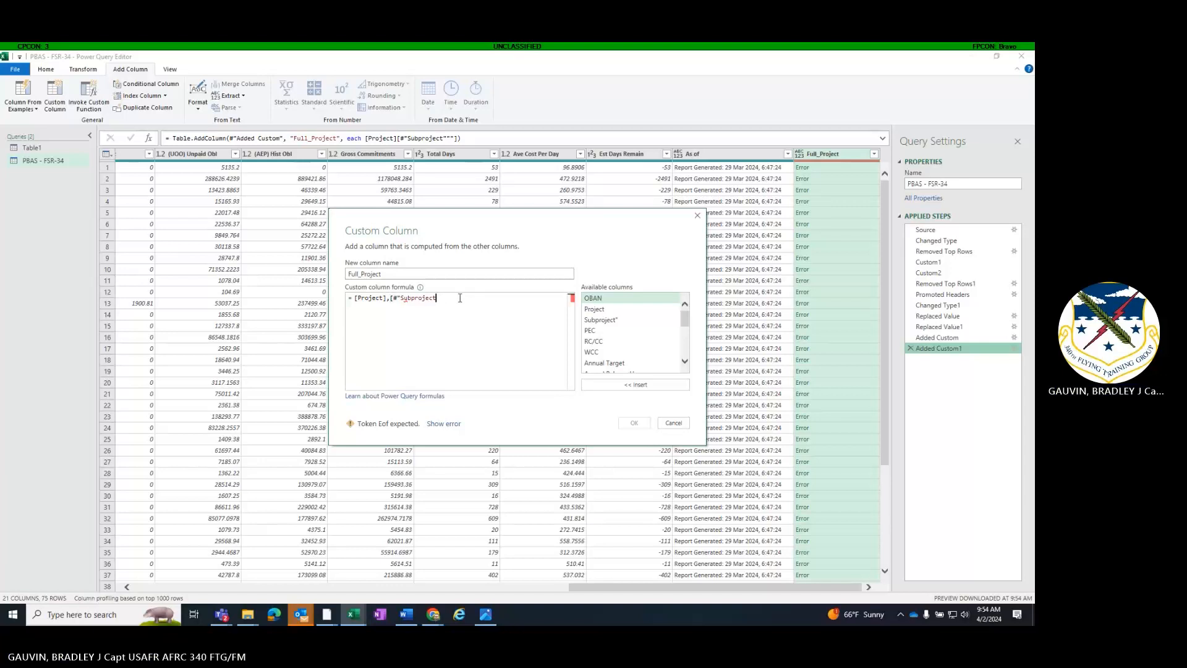
{"action": "key", "text": "BackSpace"}
{"action": "key", "text": "BackSpace"}
{"action": "key", "text": "BackSpace"}
{"action": "key", "text": "BackSpace"}
{"action": "key", "text": "BackSpace"}
{"action": "key", "text": "BackSpace"}
{"action": "key", "text": "BackSpace"}
{"action": "key", "text": "BackSpace"}
{"action": "key", "text": "BackSpace"}
{"action": "key", "text": "BackSpace"}
{"action": "key", "text": "BackSpace"}
{"action": "key", "text": "BackSpace"}
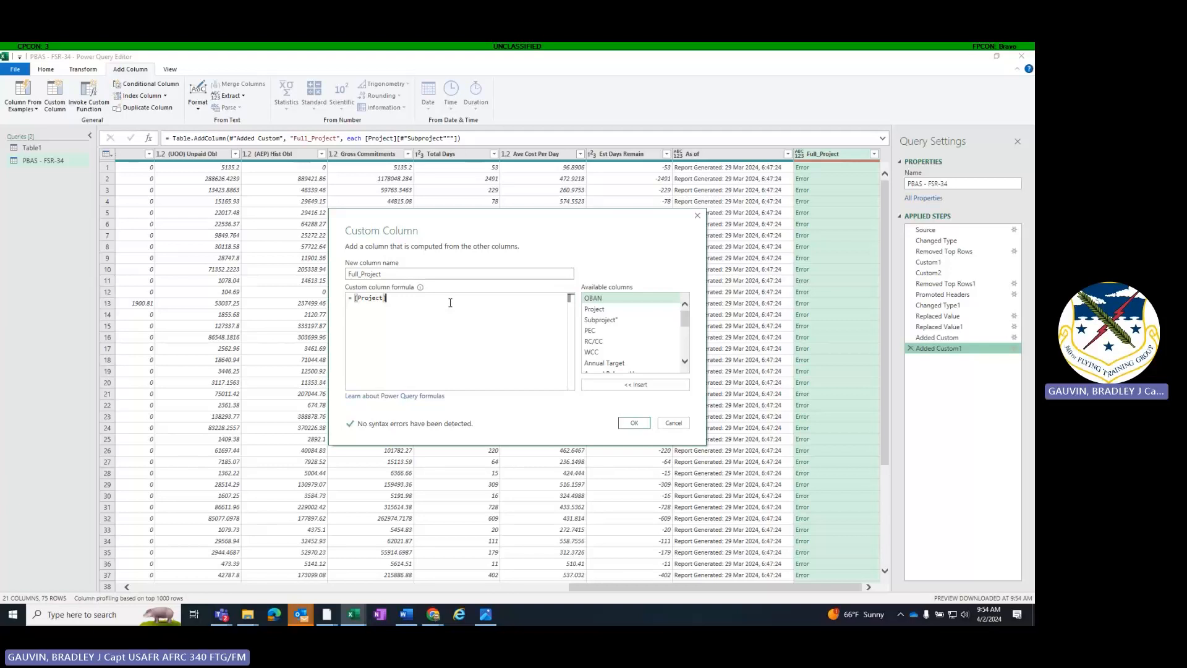
{"action": "type", "text": "&"}
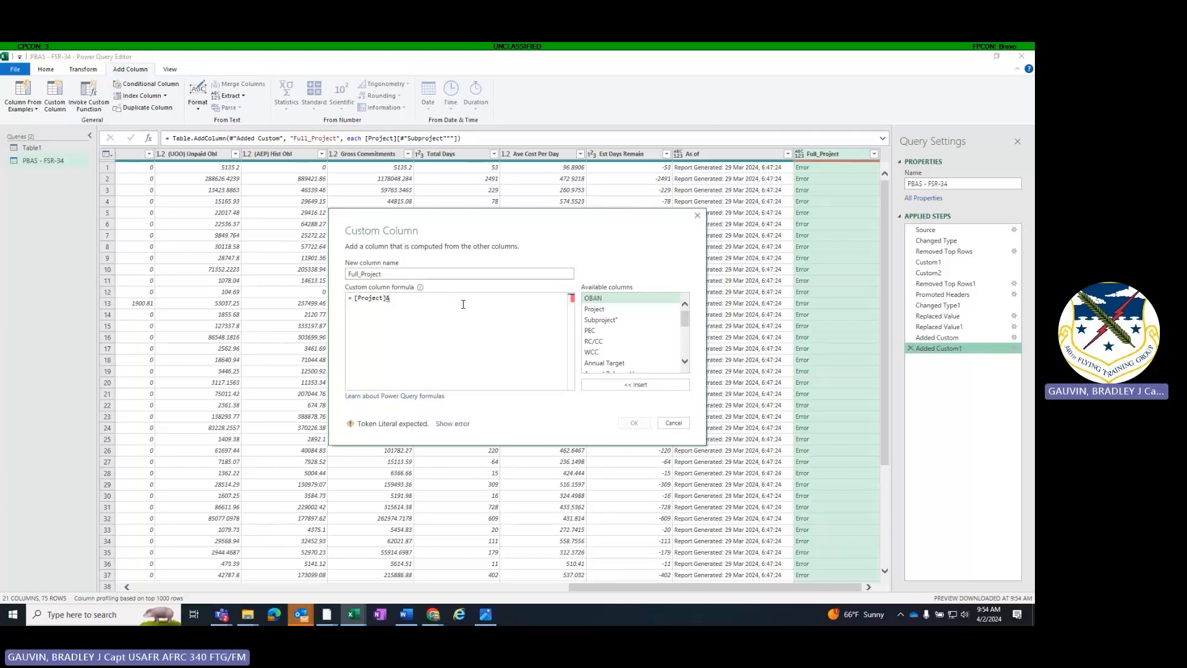
{"action": "left_click", "coordinate": [625, 320]}
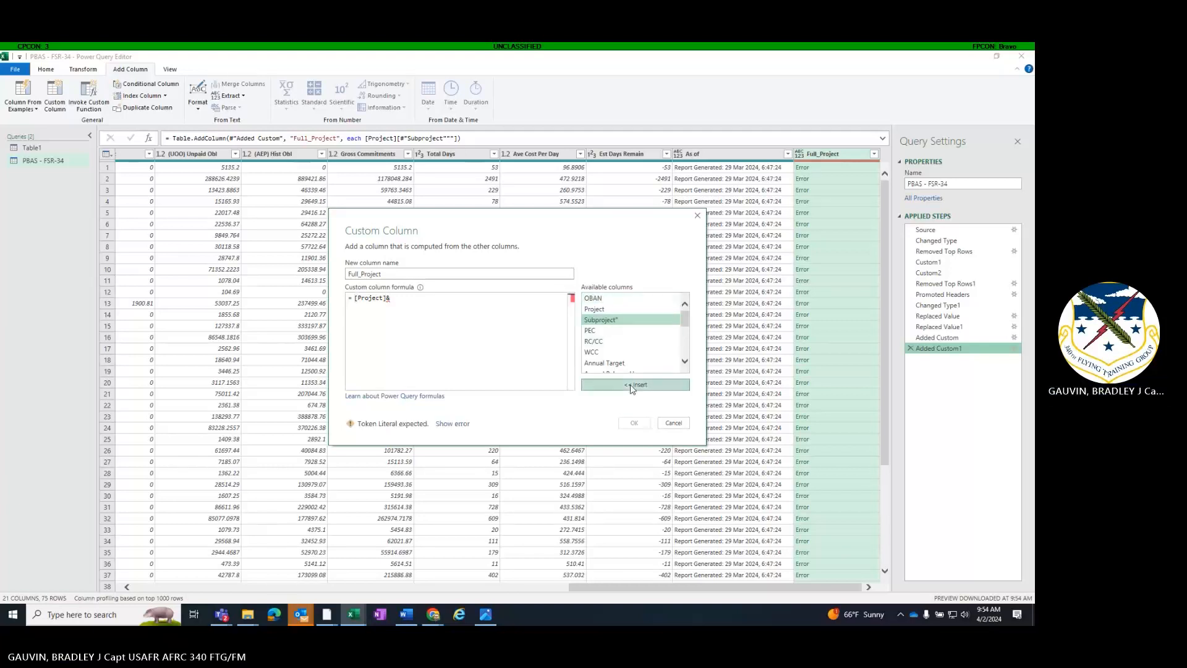
{"action": "left_click", "coordinate": [636, 384]}
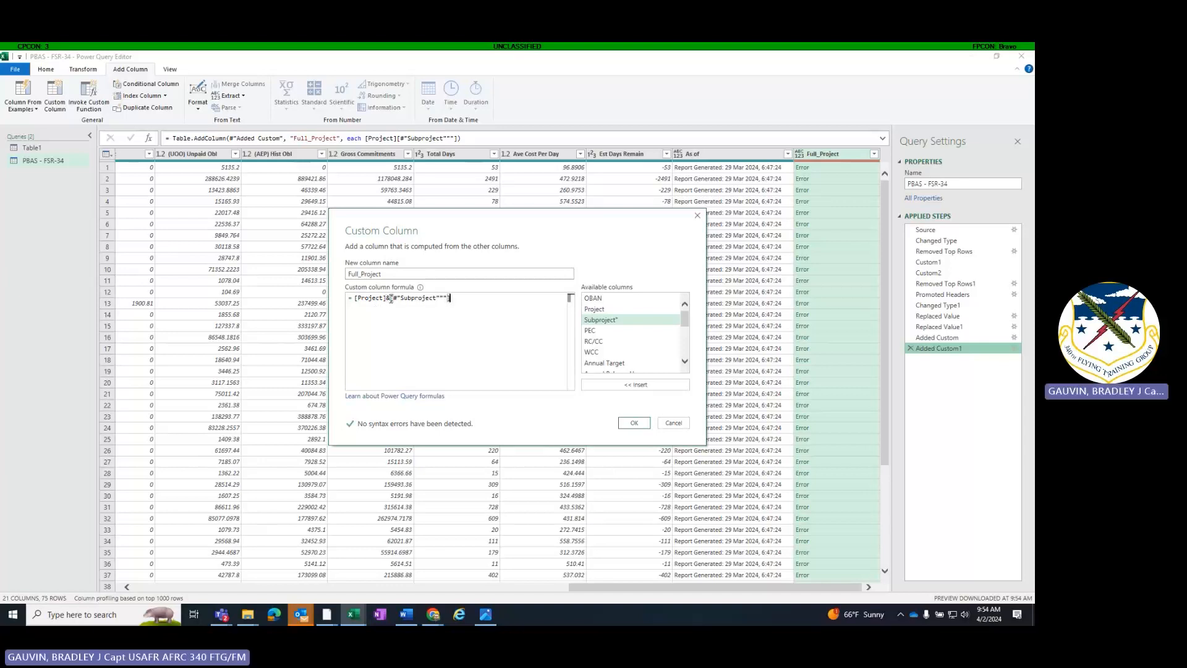
{"action": "left_click", "coordinate": [633, 423]}
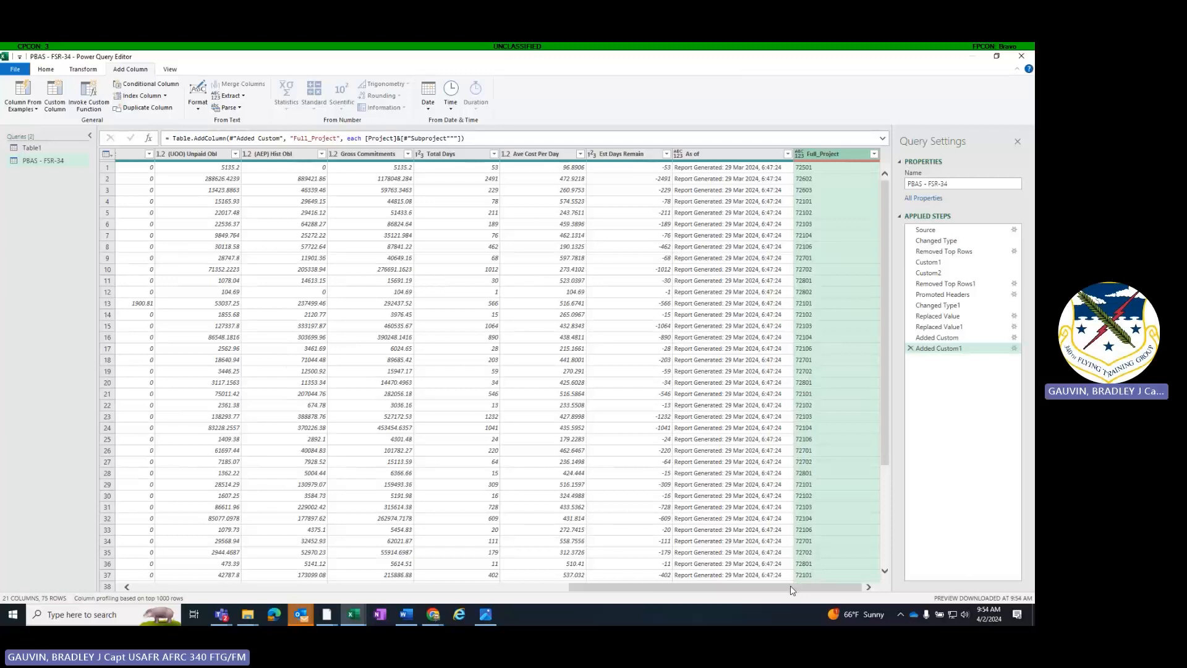
Step: Change the data type of the Annual Target and Annual Balance Uno columns to Currency
{"action": "left_click_drag", "start_coordinate": [792, 590], "coordinate": [637, 575]}
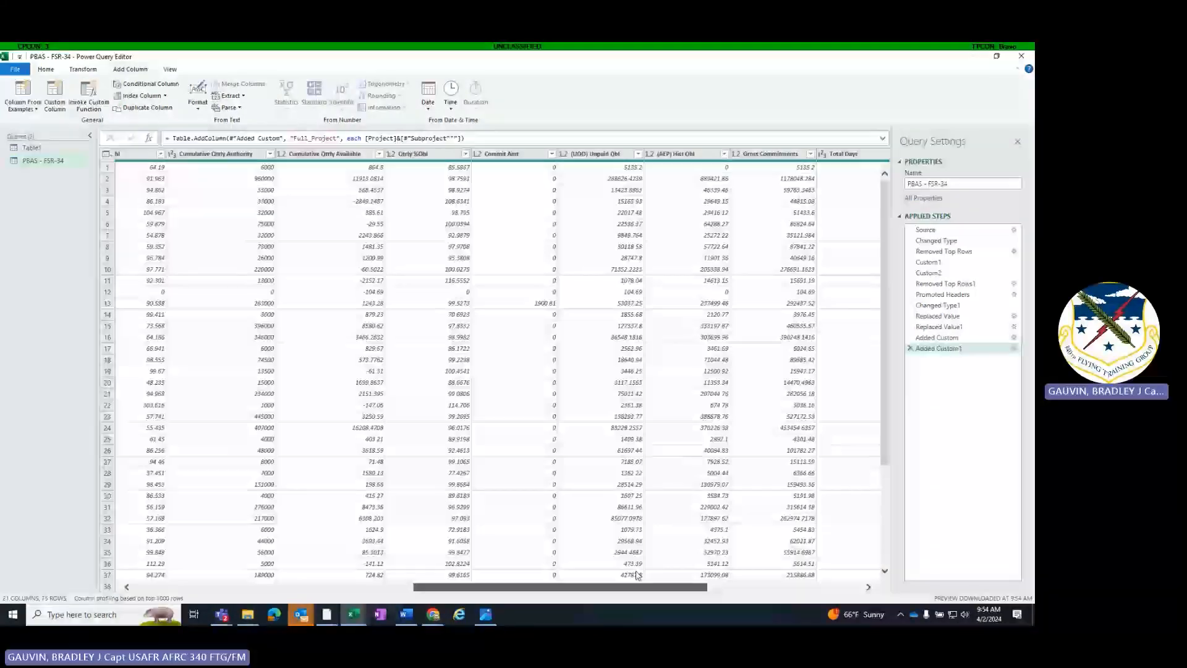
{"action": "left_click", "coordinate": [637, 575]}
{"action": "left_click_drag", "start_coordinate": [636, 524], "coordinate": [497, 531]}
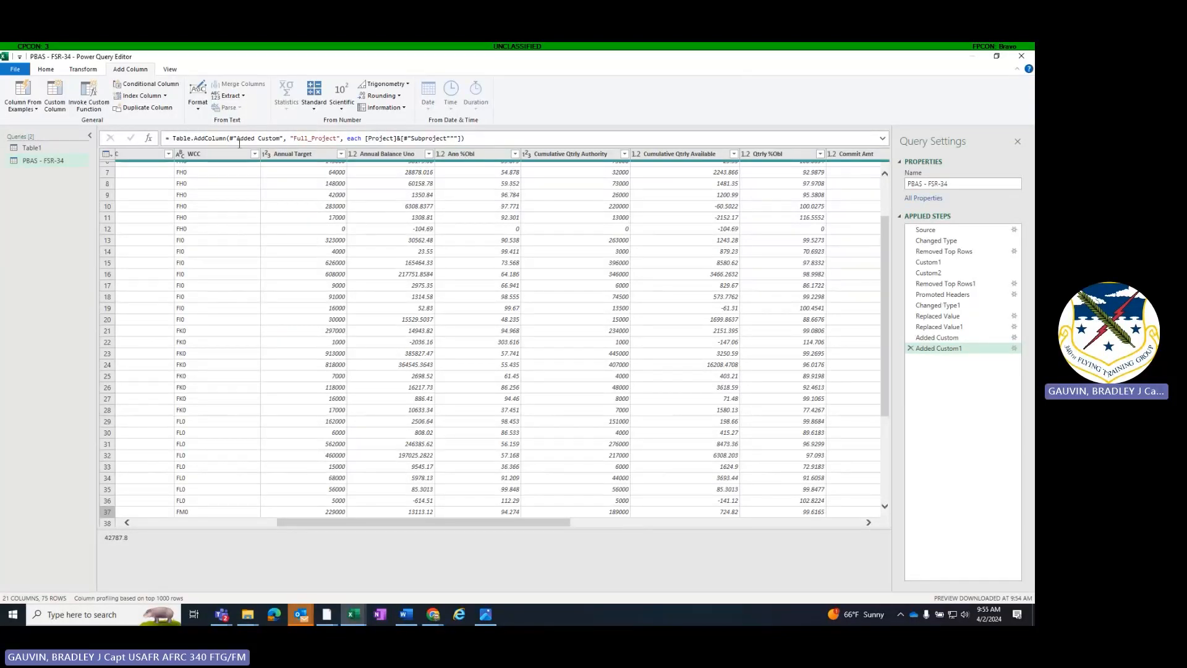
{"action": "left_click", "coordinate": [267, 160]}
{"action": "left_click", "coordinate": [273, 181]}
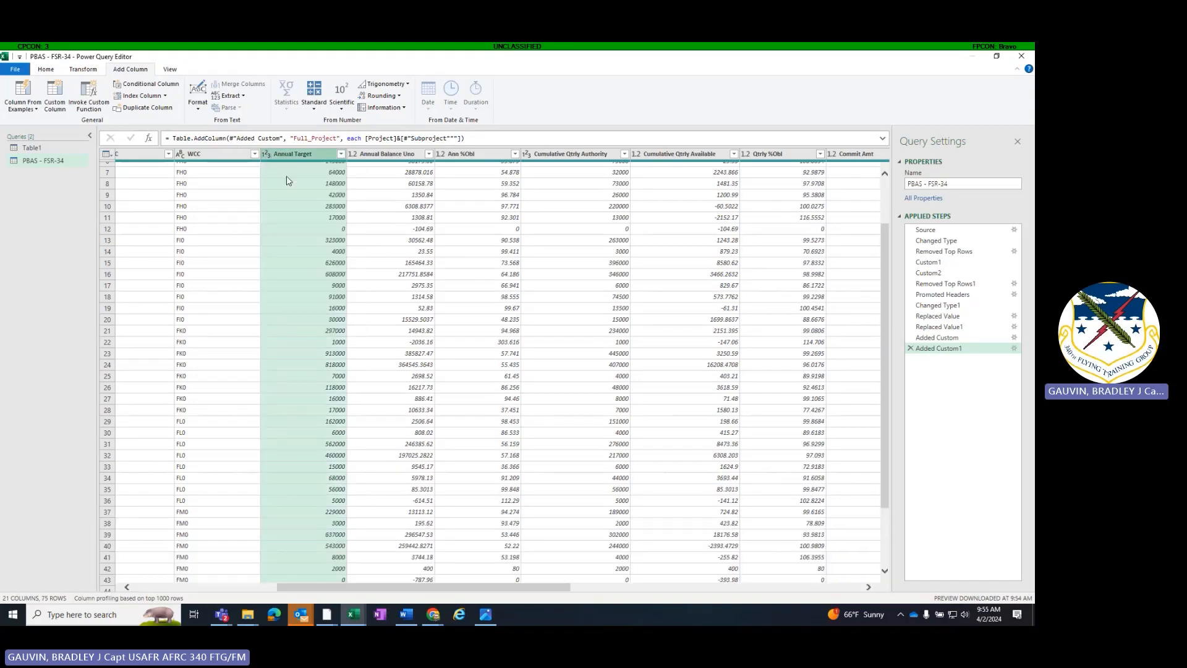
{"action": "left_click", "coordinate": [353, 154]}
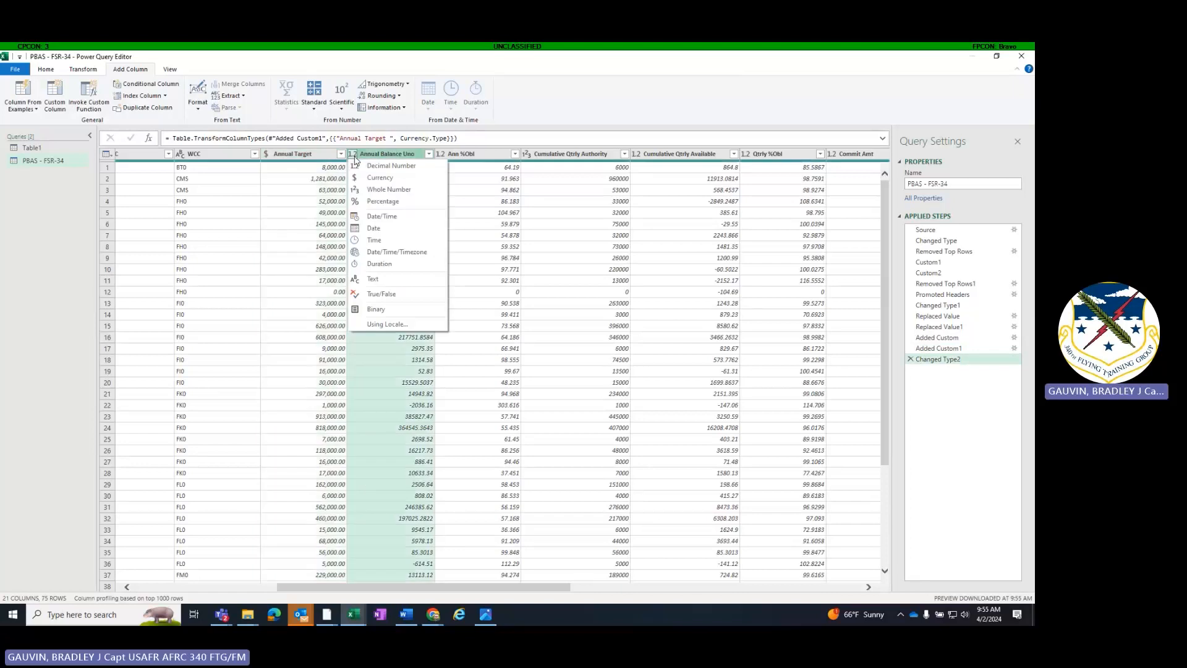
{"action": "left_click", "coordinate": [356, 177]}
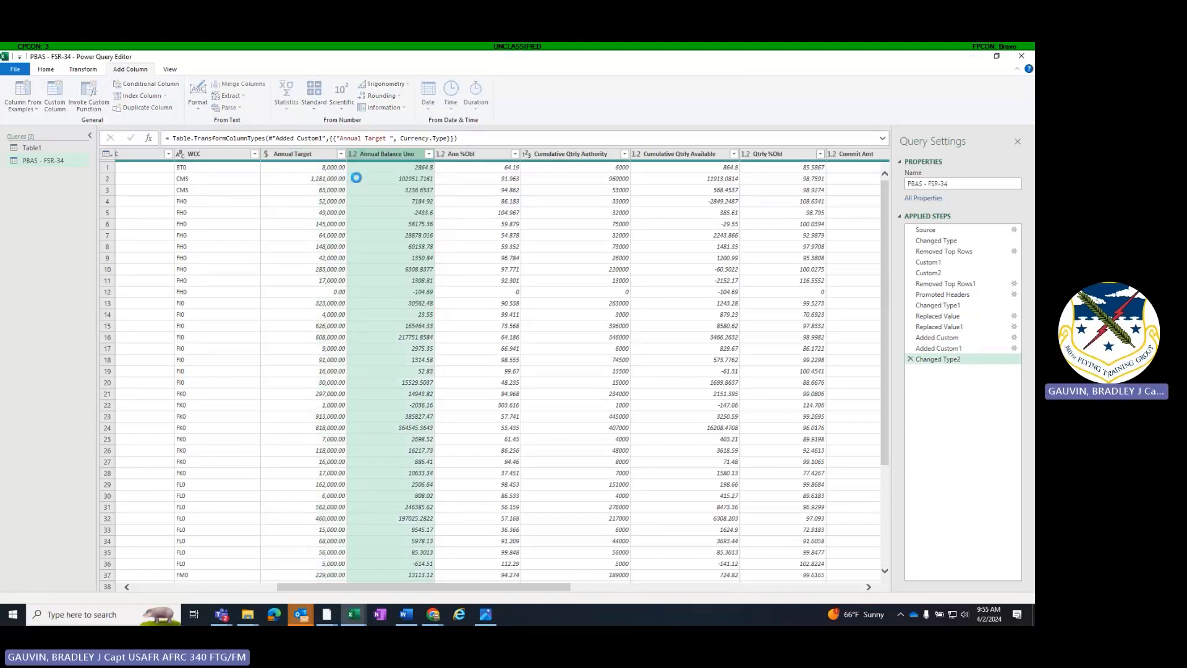
Step: Change the data type of the Cumulative Qtrly Authority and Cumulative Qtrly Available columns to Currency
{"action": "left_click", "coordinate": [528, 155]}
{"action": "left_click", "coordinate": [535, 179]}
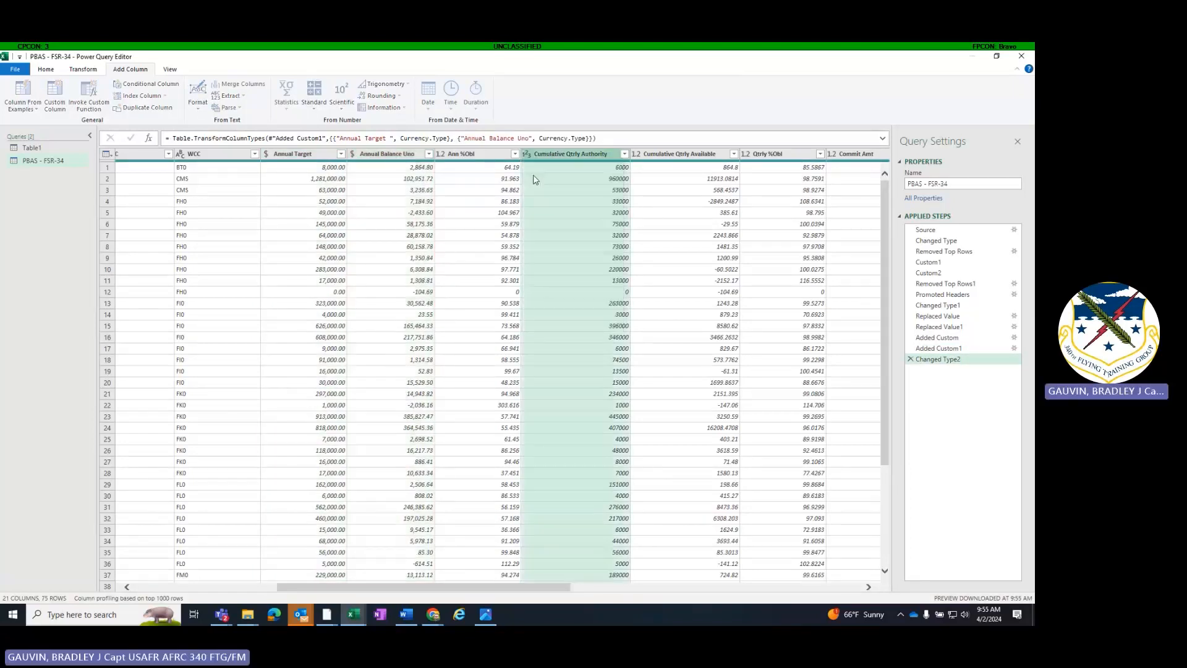
{"action": "left_click", "coordinate": [637, 154]}
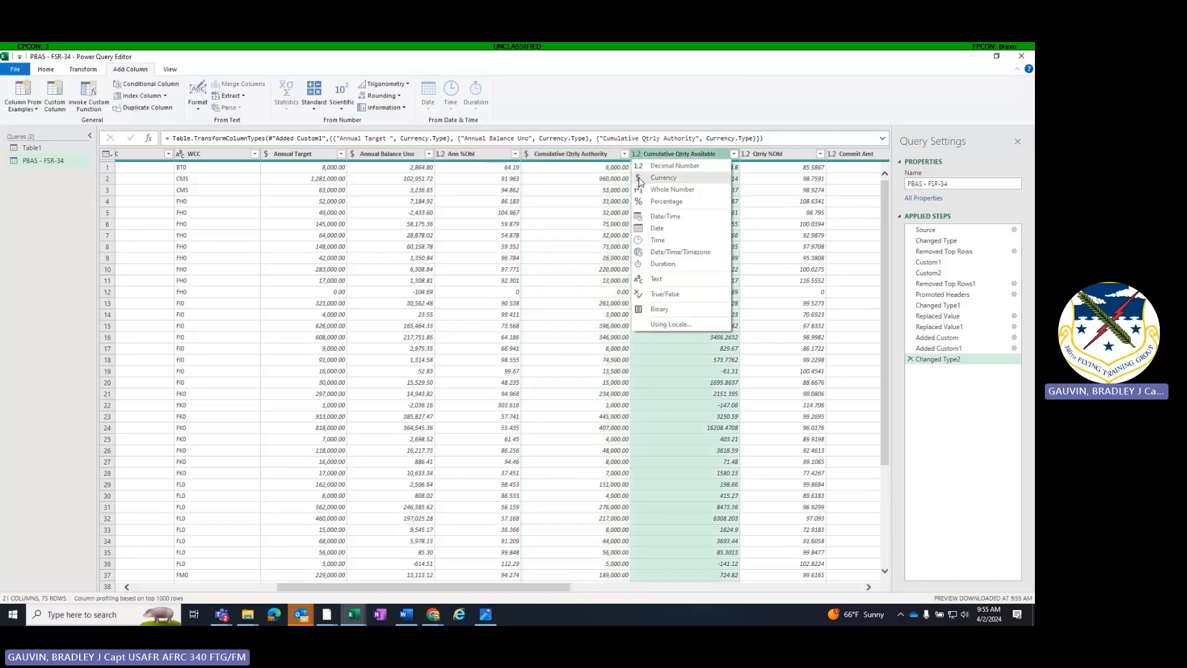
{"action": "left_click", "coordinate": [639, 179]}
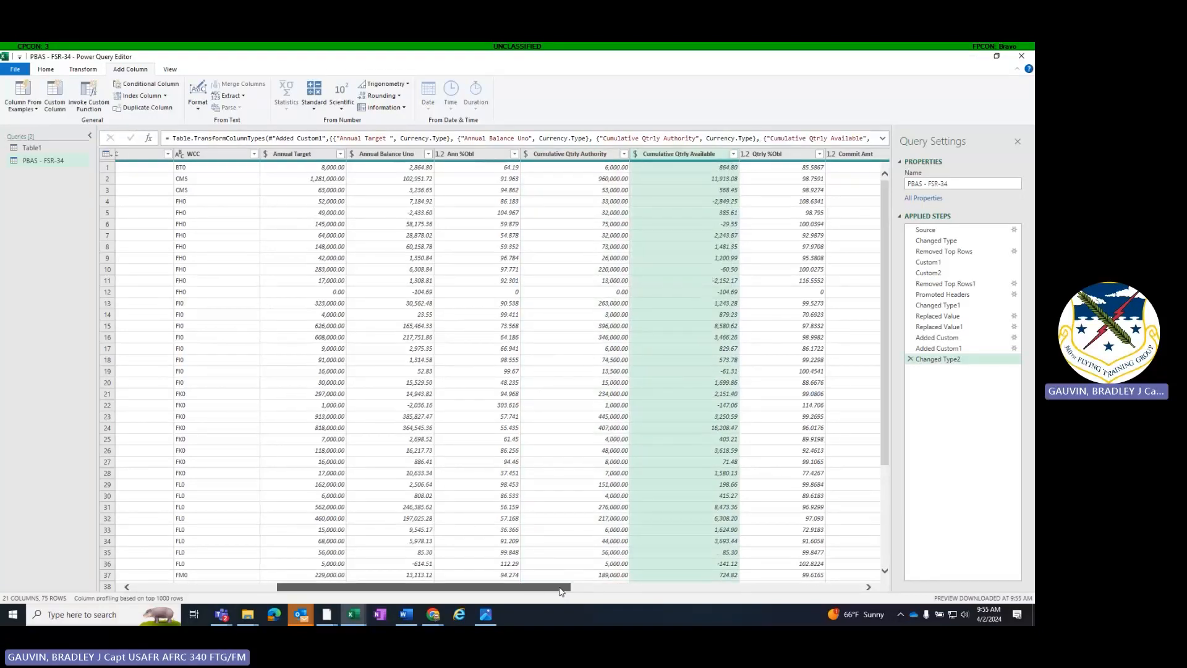
Step: Change the data type of the Commit Amt and (UOO) Unpaid Obl columns to Currency
{"action": "left_click_drag", "start_coordinate": [560, 591], "coordinate": [725, 590]}
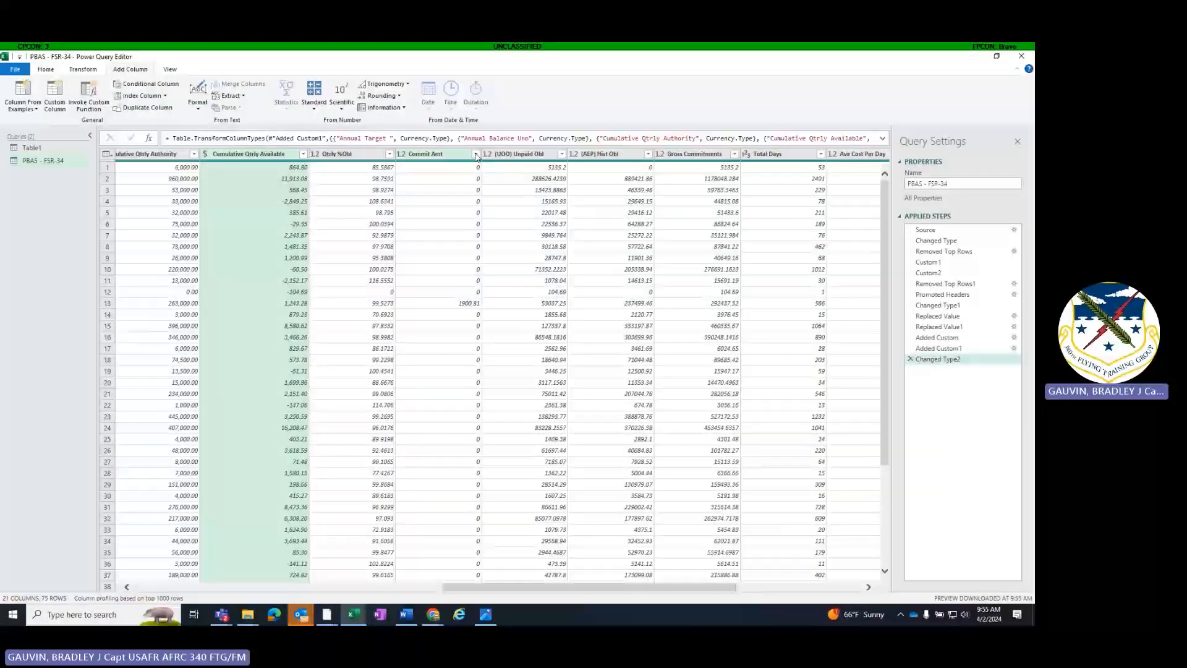
{"action": "right_click", "coordinate": [405, 153]}
{"action": "key", "text": "Escape"}
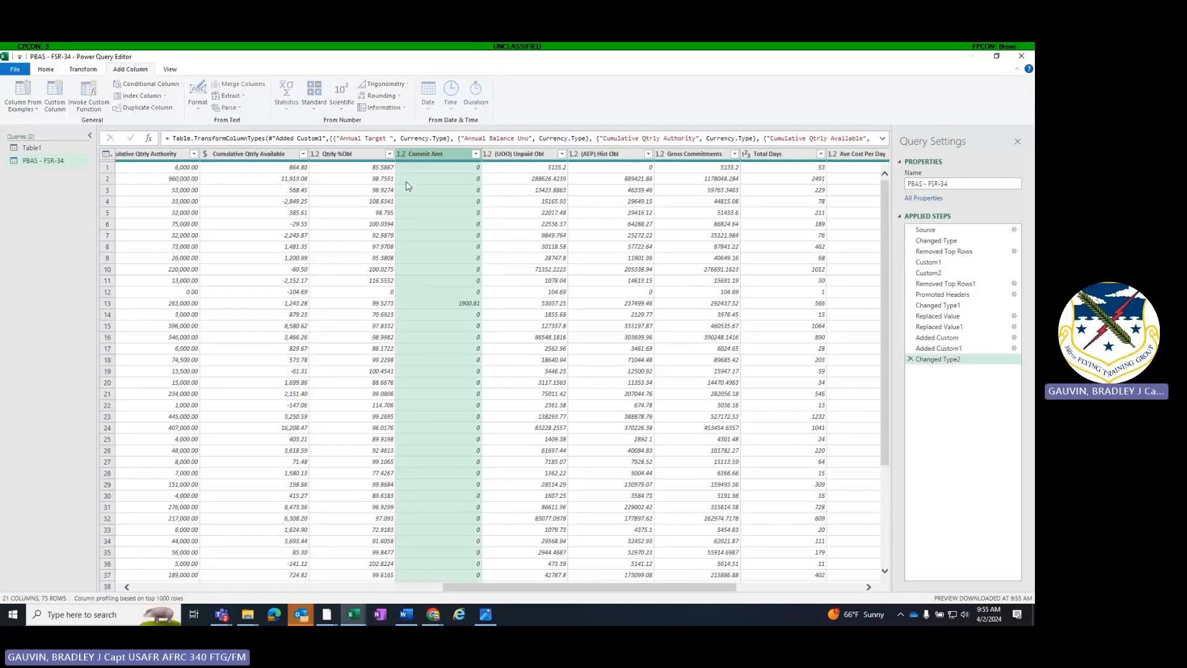
{"action": "left_click", "coordinate": [488, 154]}
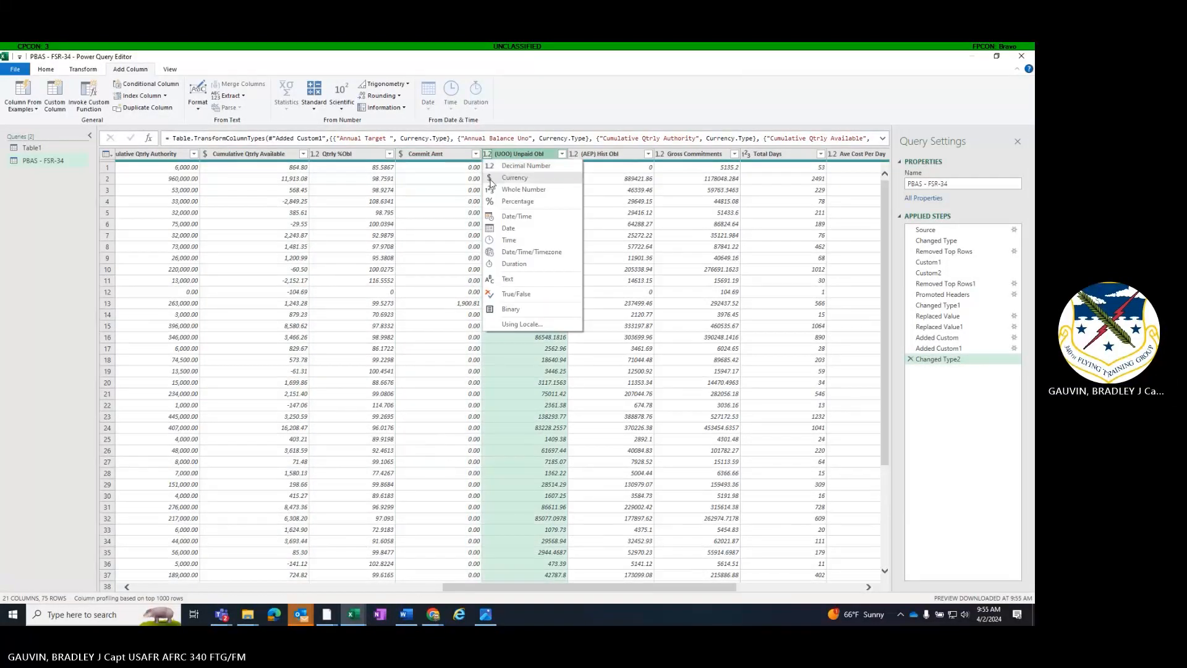
{"action": "left_click", "coordinate": [517, 177]}
Step: Change the data type of the (AEP) Hist Obl, Gross Commitments and Ave Cost Per Day columns to Currency
{"action": "left_click", "coordinate": [573, 153]}
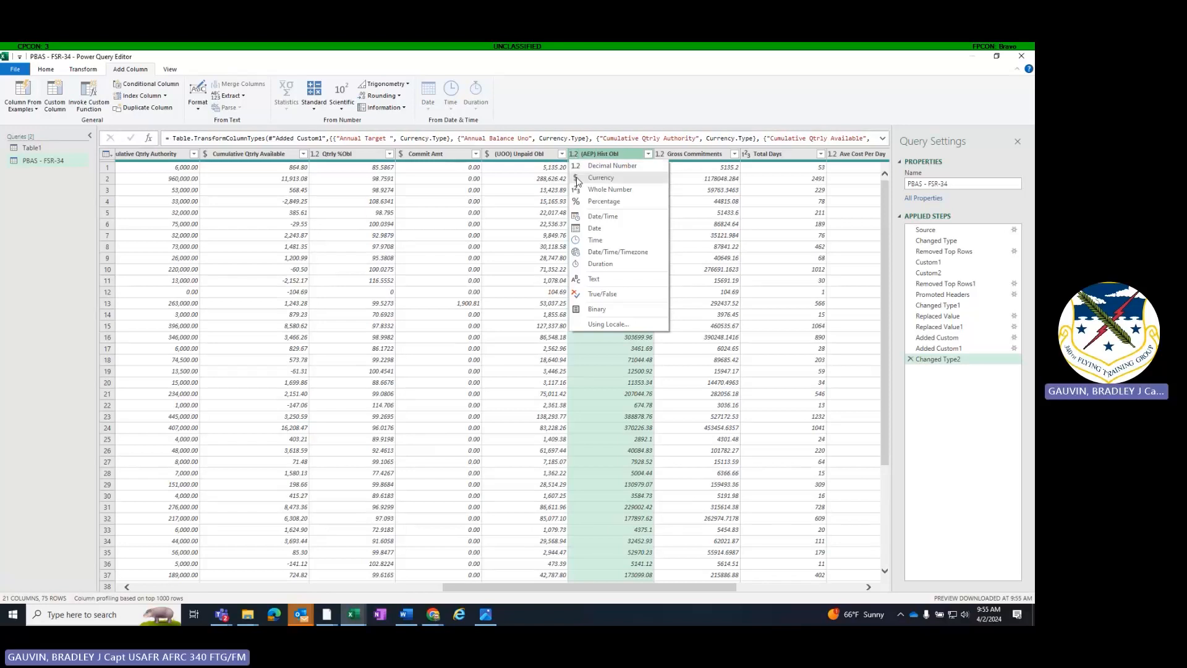
{"action": "left_click", "coordinate": [602, 176]}
{"action": "left_click", "coordinate": [660, 154]}
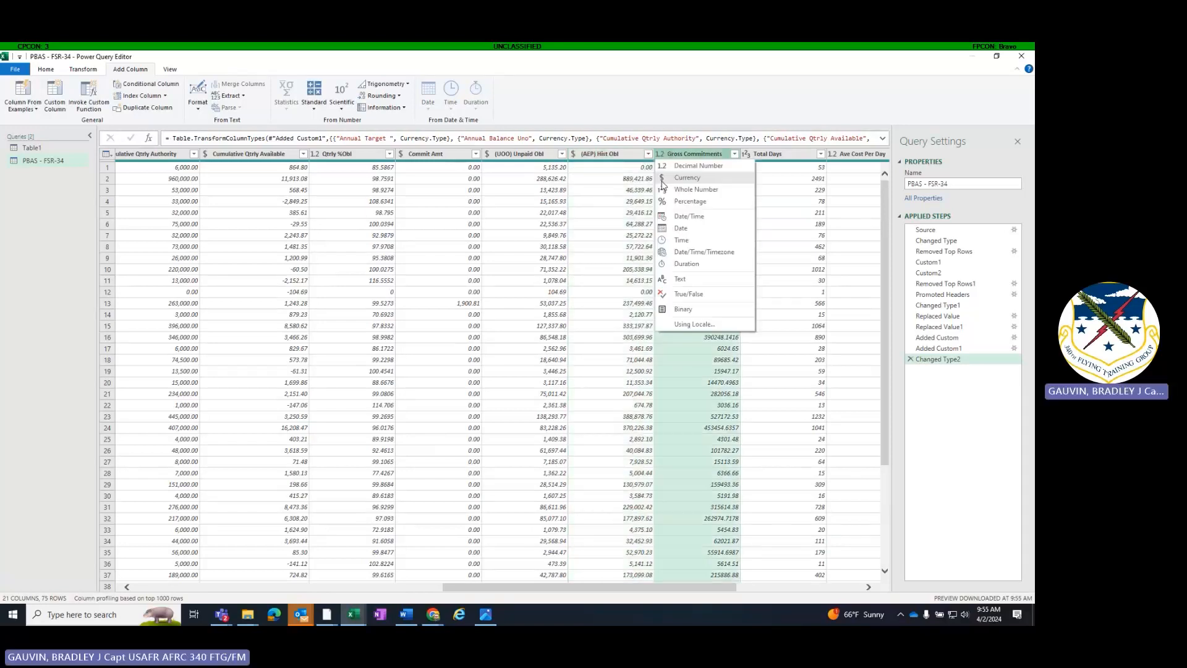
{"action": "left_click", "coordinate": [660, 179]}
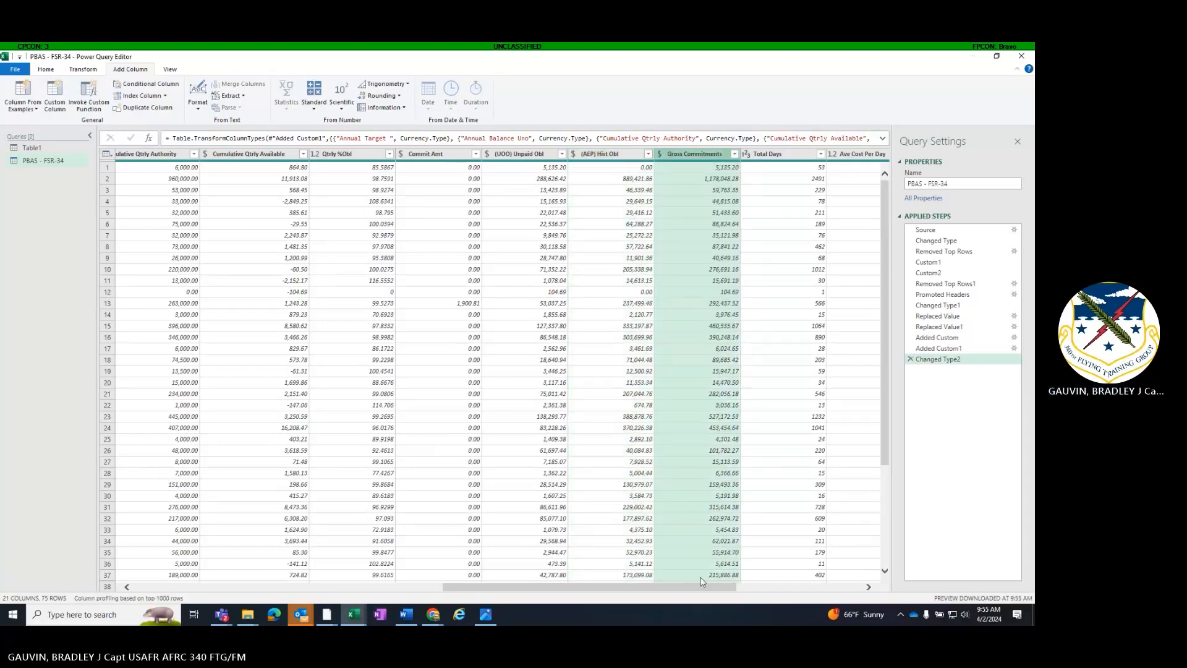
{"action": "left_click_drag", "start_coordinate": [709, 589], "coordinate": [798, 586]}
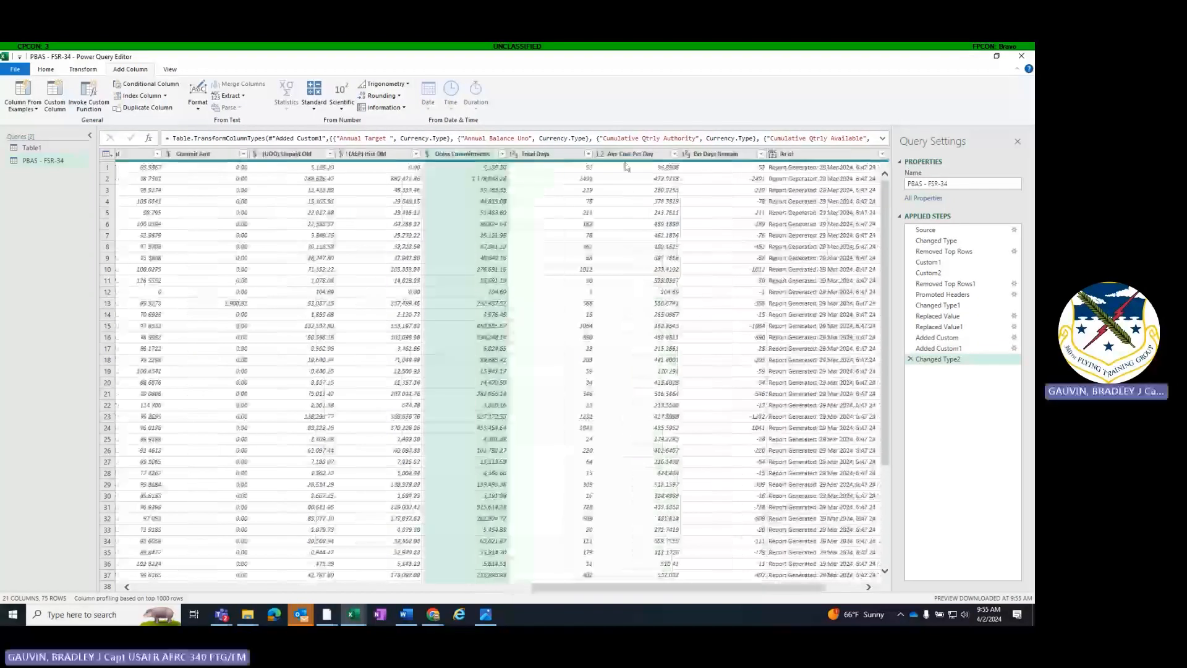
{"action": "left_click", "coordinate": [599, 154]}
{"action": "left_click", "coordinate": [612, 179]}
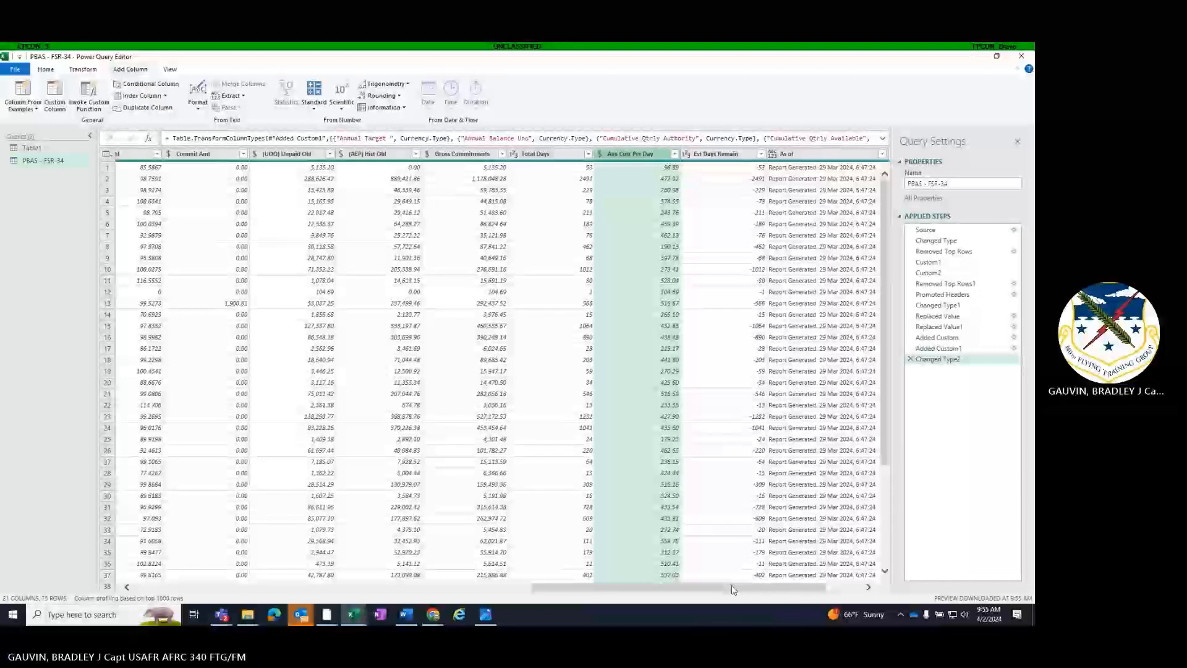
Step: Check the remaining columns of the PBAS - FSR-34 query, then close the query editor and load the result into the workbook
{"action": "left_click_drag", "start_coordinate": [731, 588], "coordinate": [827, 586]}
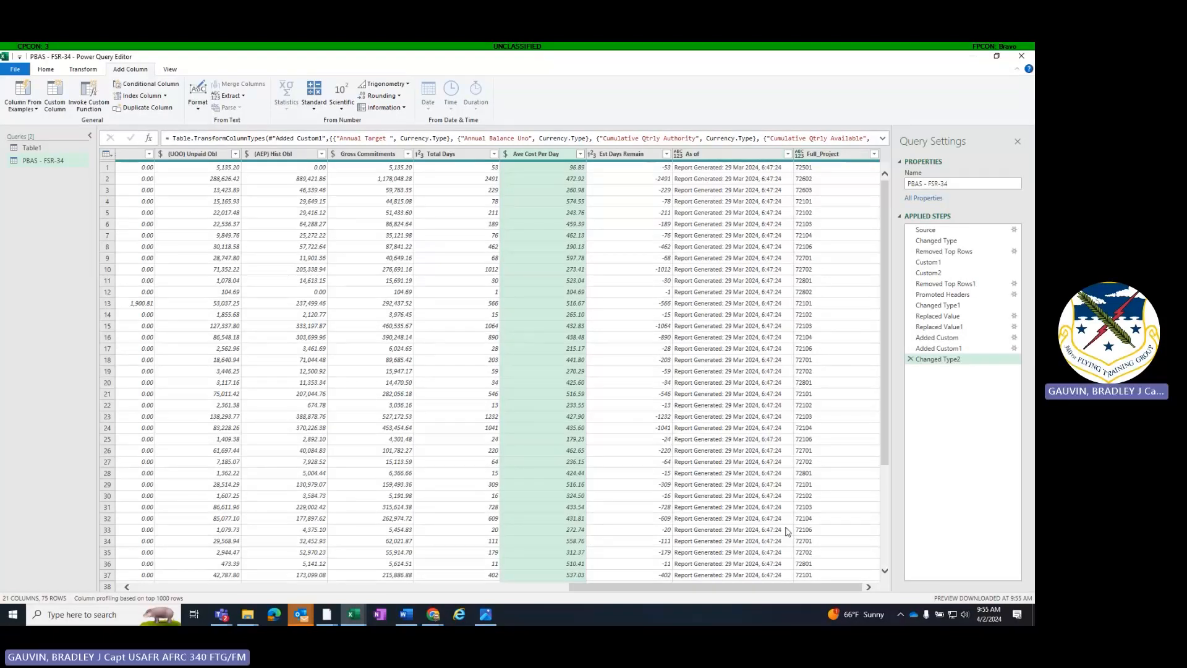
{"action": "left_click_drag", "start_coordinate": [802, 584], "coordinate": [408, 586]}
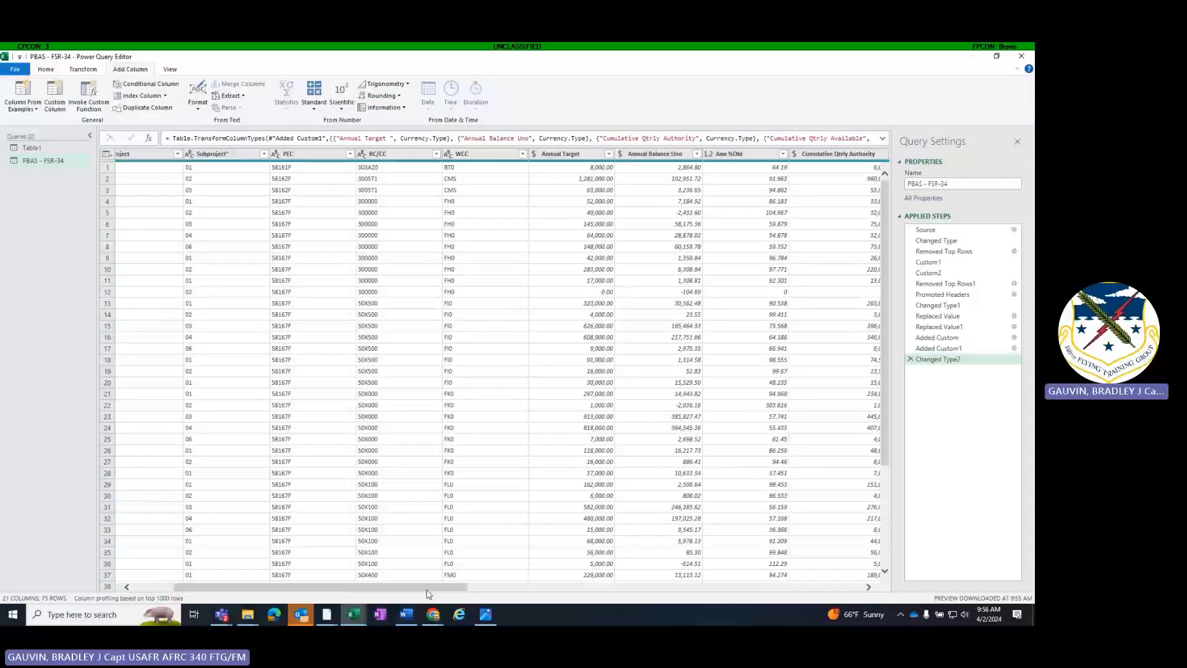
{"action": "left_click_drag", "start_coordinate": [428, 592], "coordinate": [851, 581]}
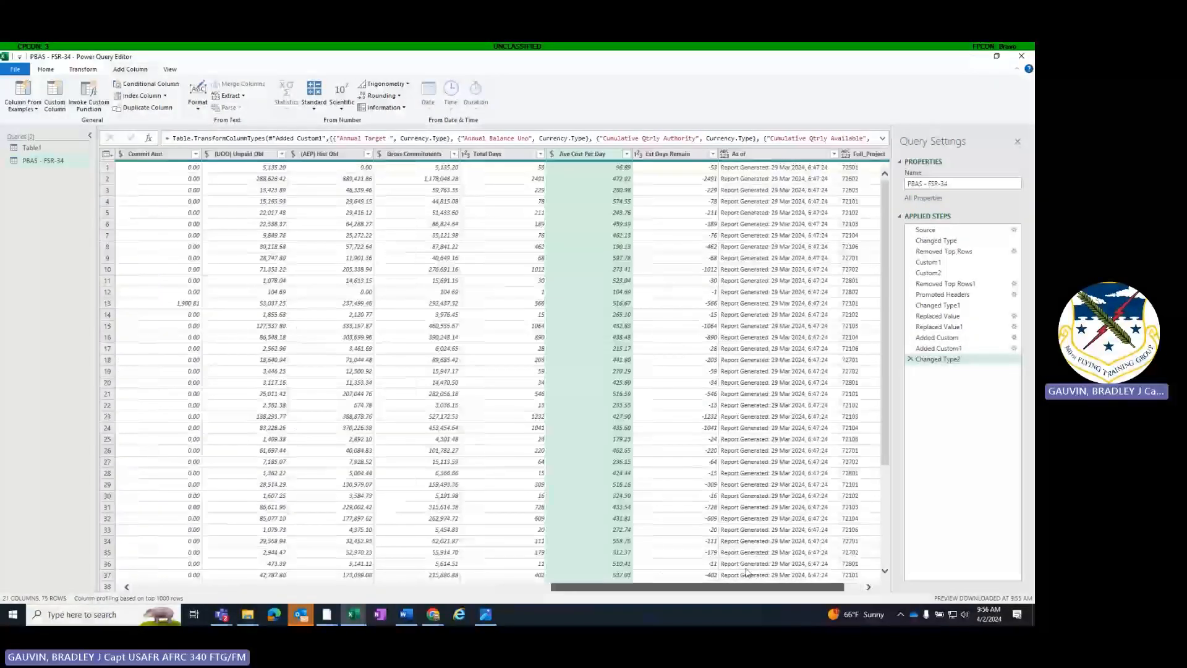
{"action": "left_click_drag", "start_coordinate": [746, 586], "coordinate": [329, 586]}
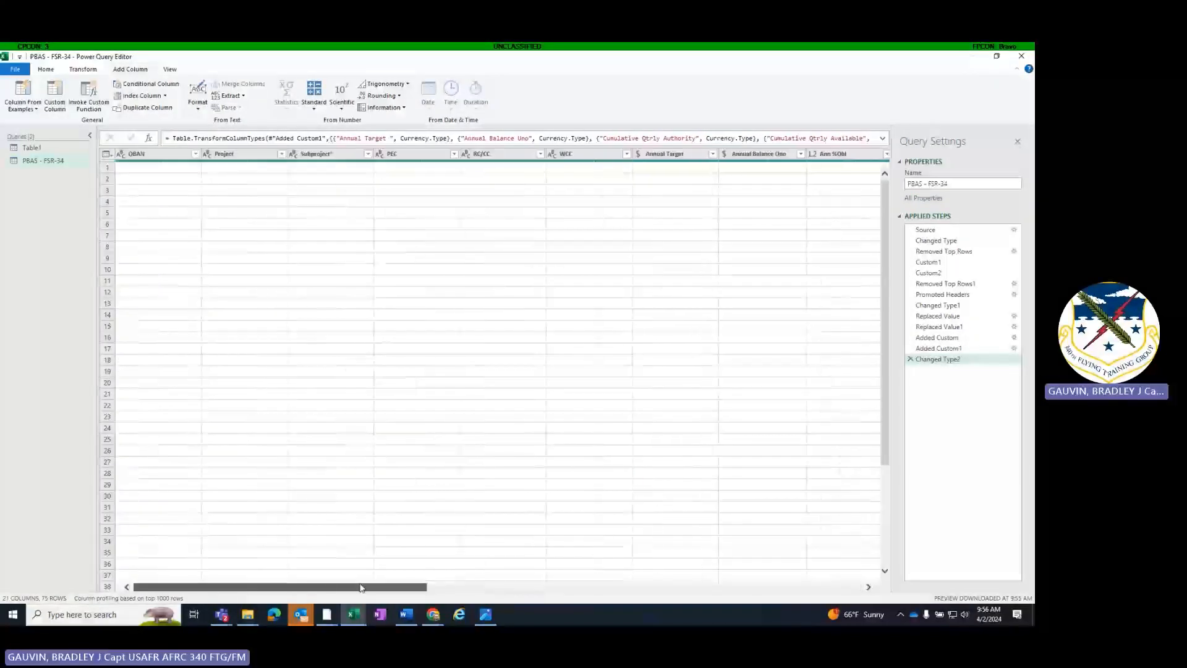
{"action": "left_click", "coordinate": [47, 69]}
{"action": "left_click", "coordinate": [16, 93]}
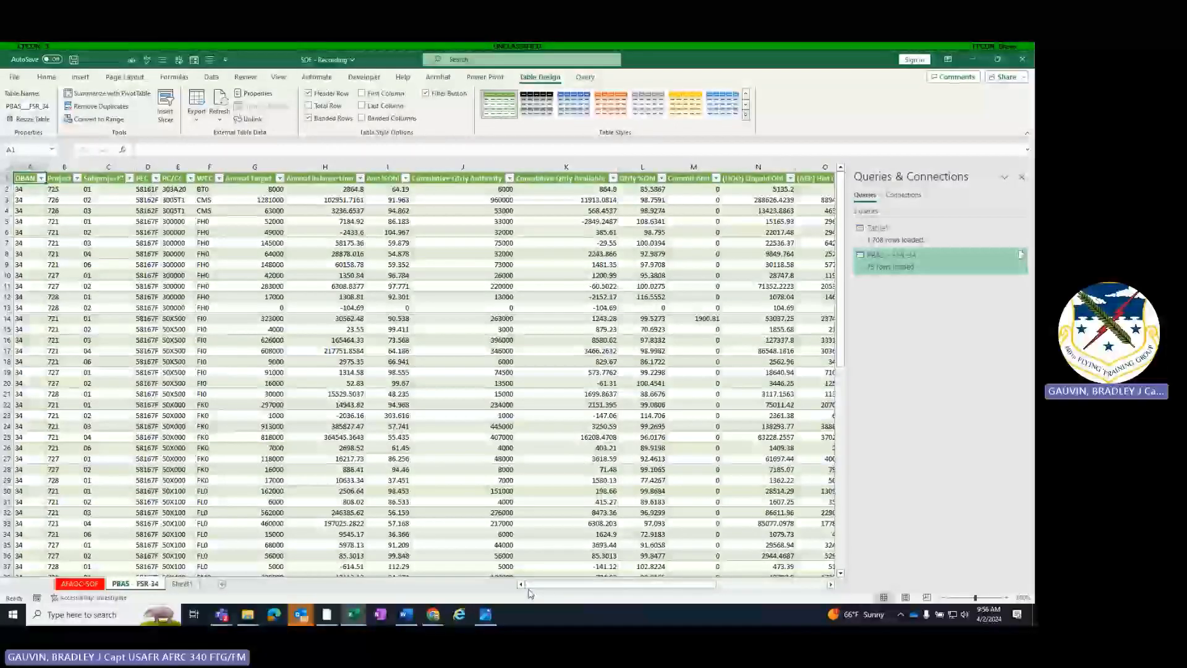
{"action": "mouse_move", "coordinate": [538, 584]}
{"action": "left_mouse_down"}
{"action": "mouse_move", "coordinate": [744, 593]}
{"action": "mouse_move", "coordinate": [521, 596]}
{"action": "left_mouse_up"}
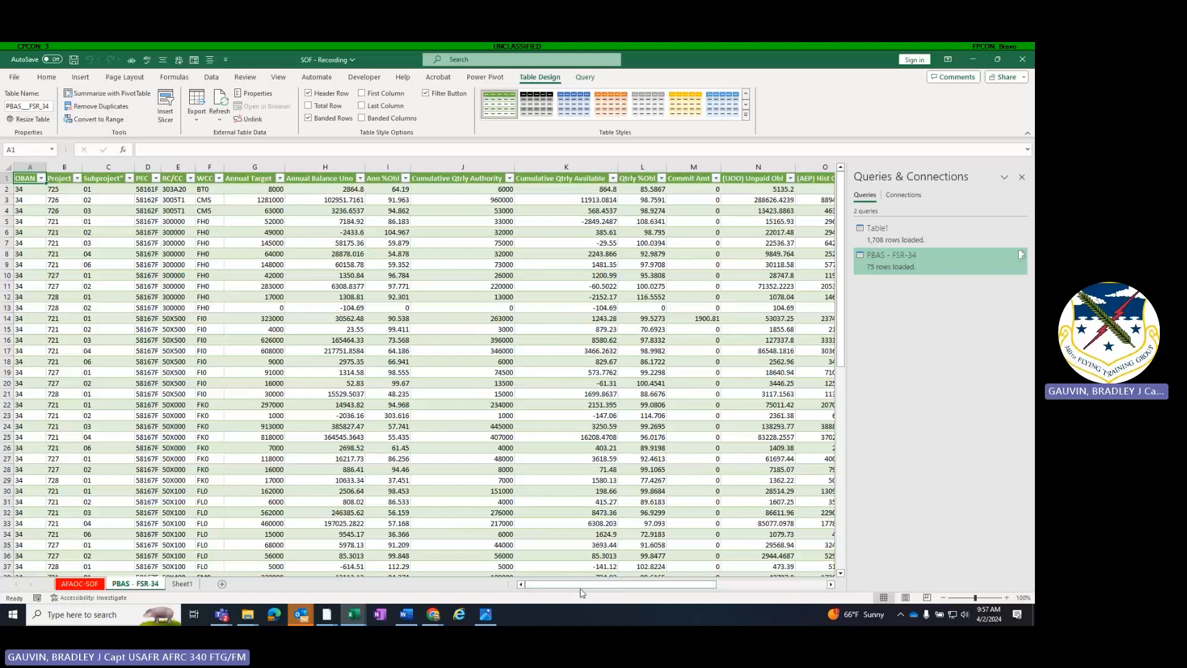
{"action": "left_click_drag", "start_coordinate": [576, 582], "coordinate": [492, 587]}
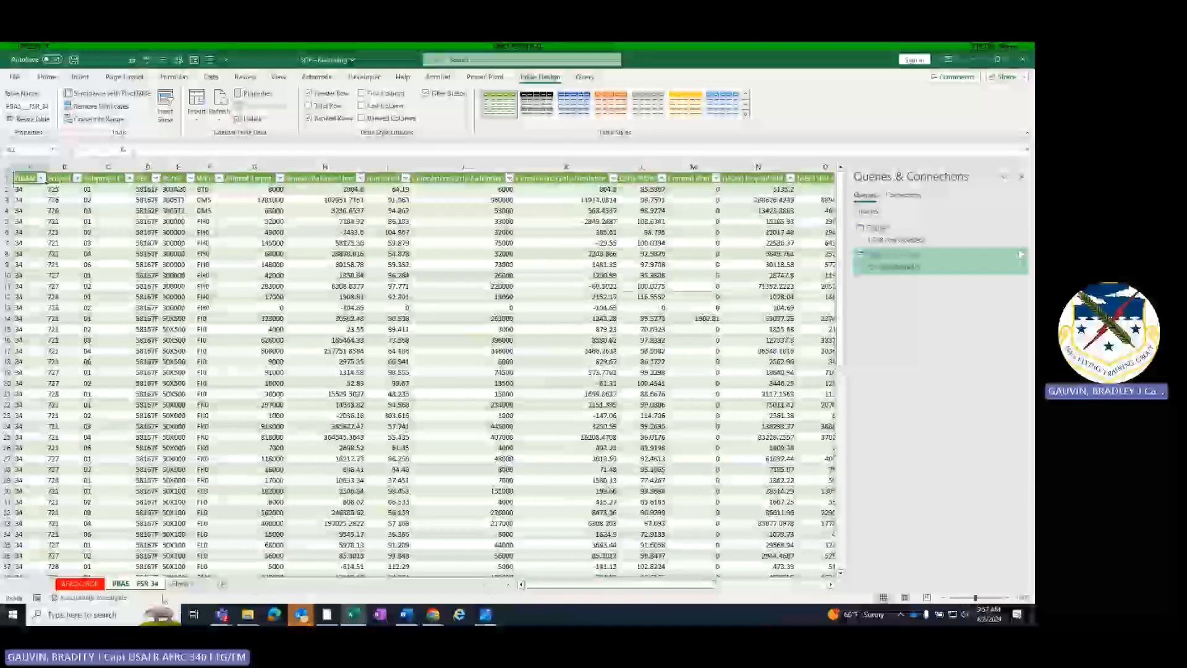
{"action": "left_click_drag", "start_coordinate": [605, 589], "coordinate": [532, 588]}
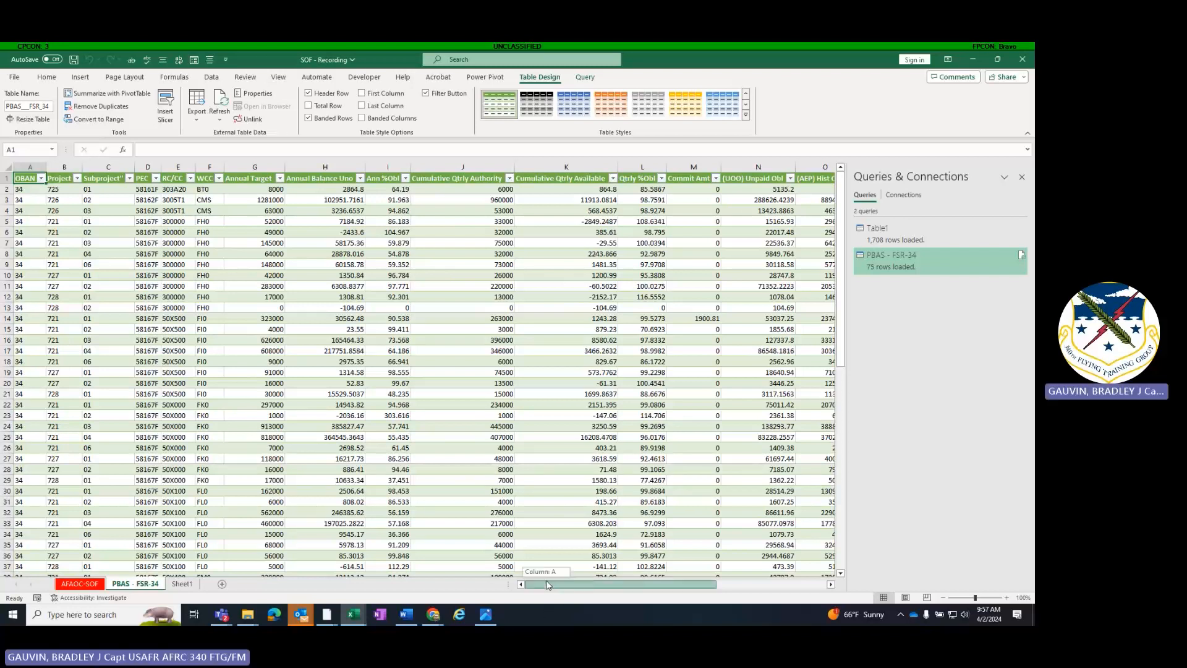
{"action": "mouse_move", "coordinate": [547, 582]}
{"action": "left_mouse_down"}
{"action": "mouse_move", "coordinate": [723, 592]}
{"action": "mouse_move", "coordinate": [531, 588]}
{"action": "left_mouse_up"}
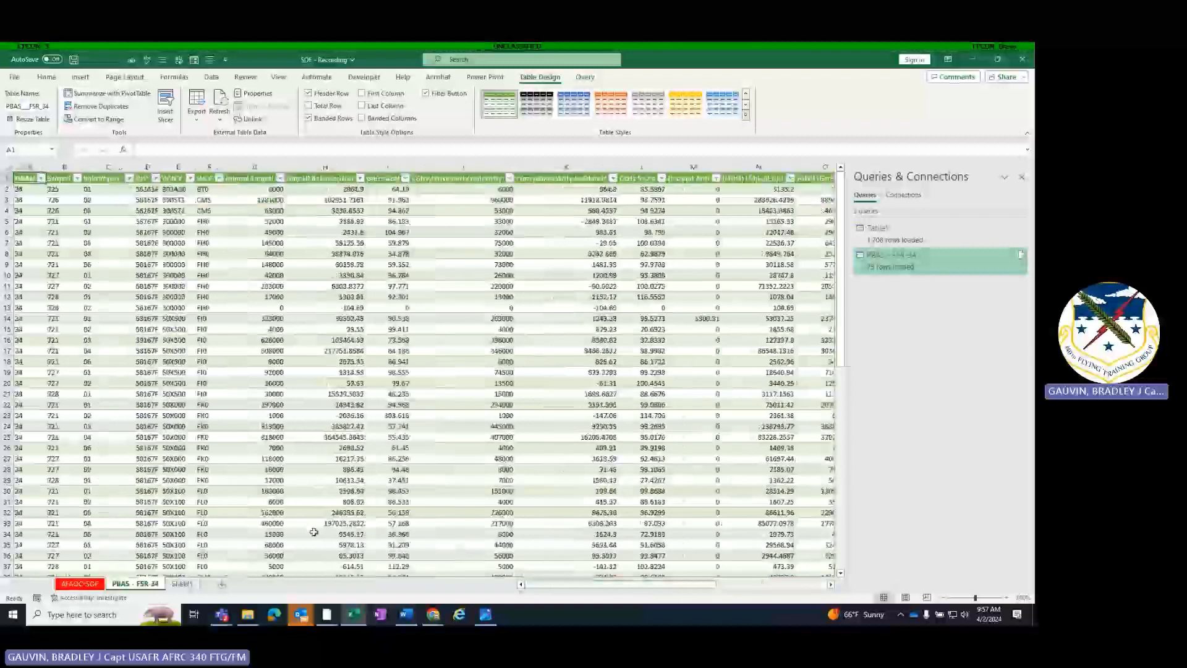